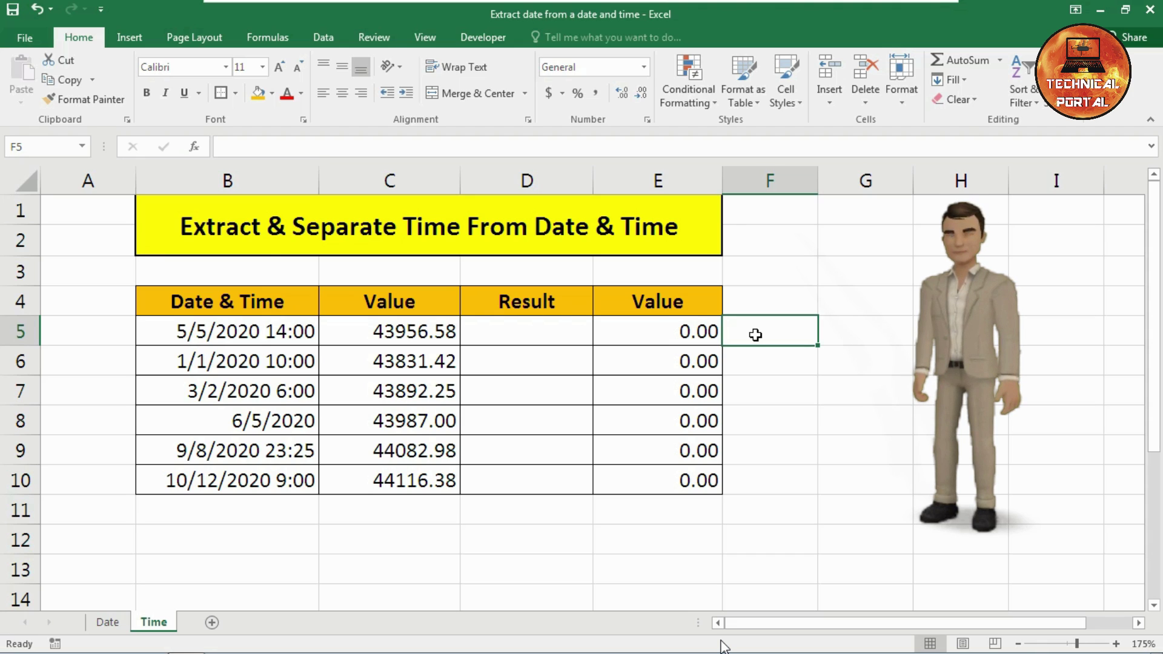
# Format B5 as Short Date so it shows 5/5/2020, then check C5's serial value
pyautogui.click(251, 334)
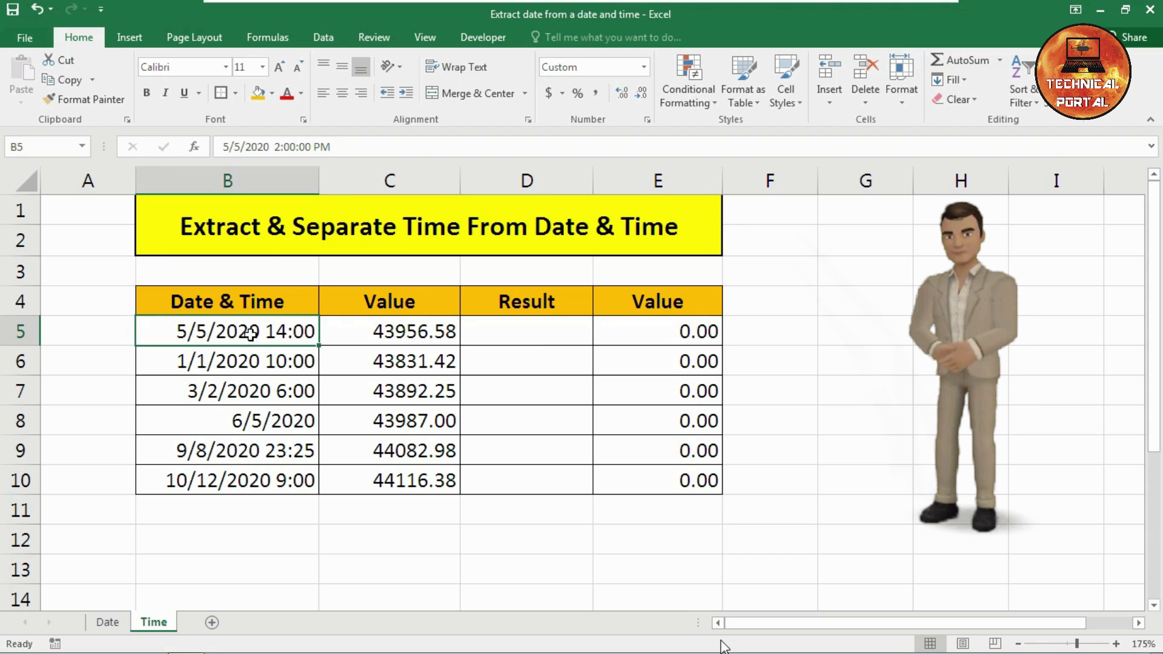
pyautogui.click(644, 68)
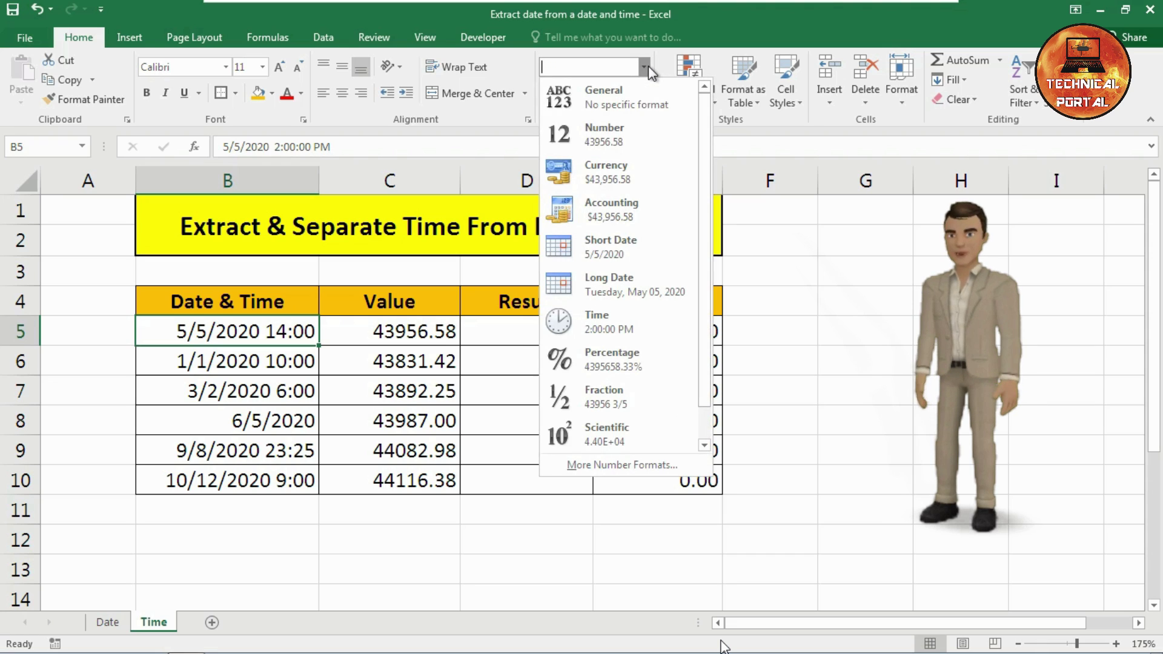
pyautogui.click(611, 252)
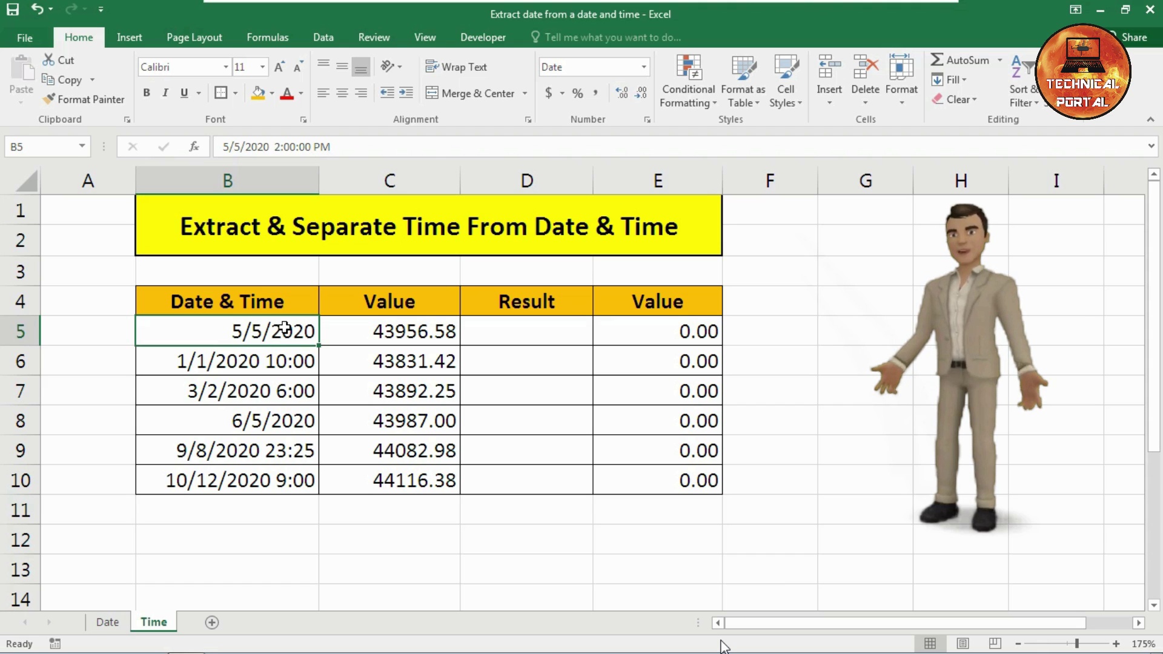
pyautogui.click(387, 334)
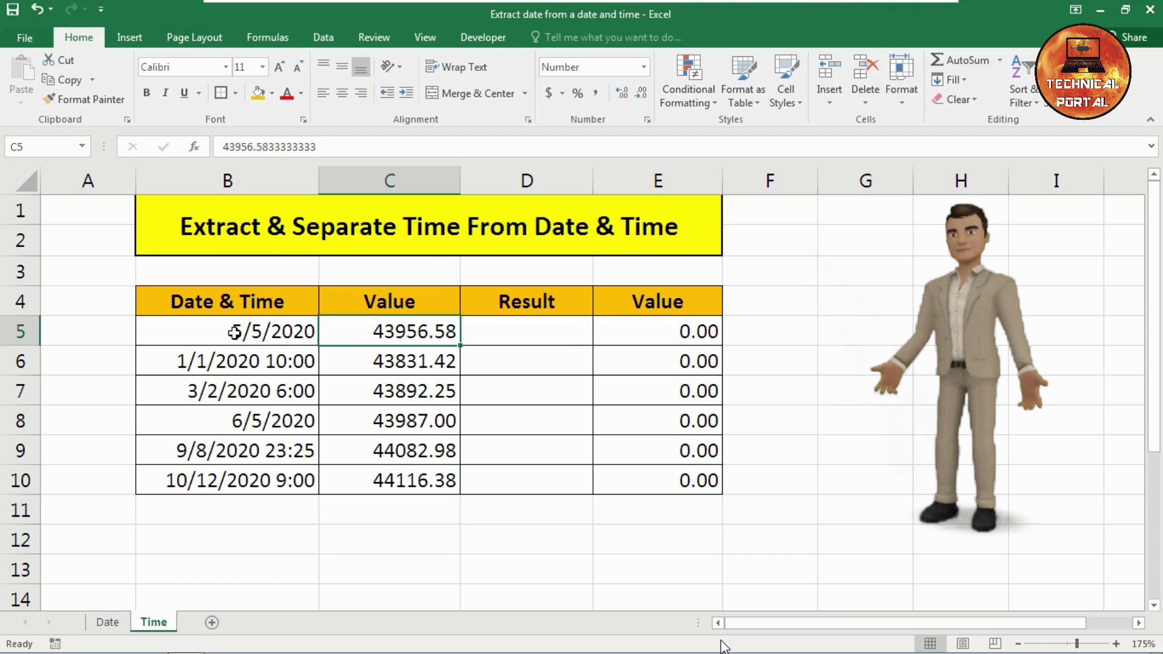
# Undo B5's Short Date format, then inspect cells C5, B5, D5 and E5
pyautogui.hotkey('ctrl', 'z')
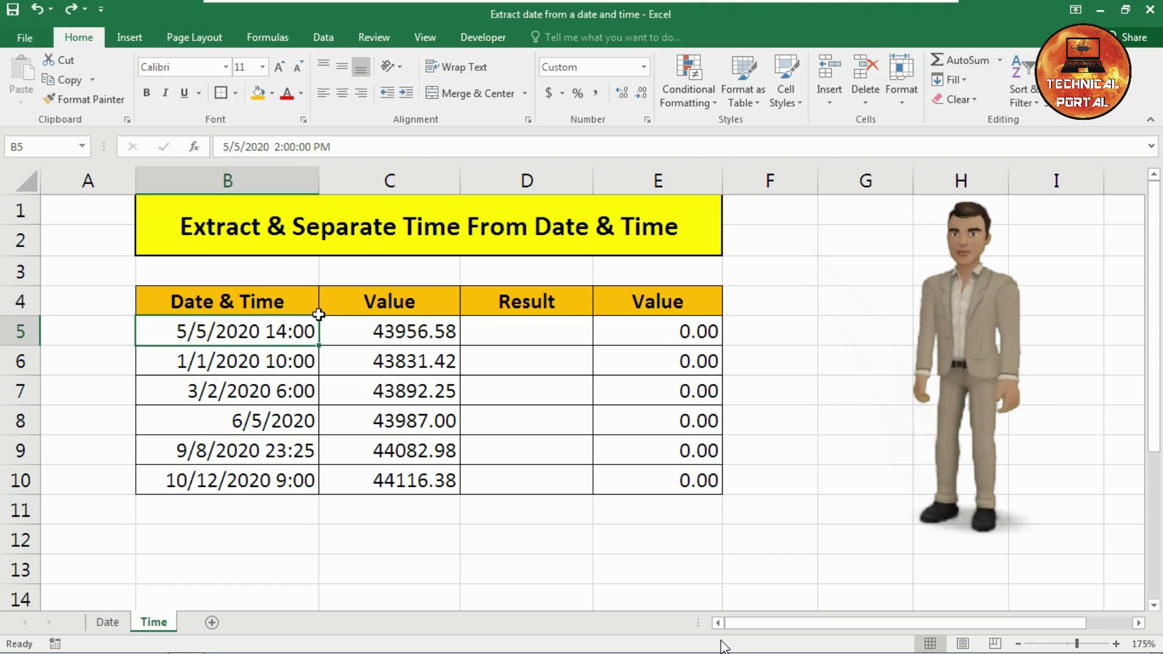
pyautogui.click(426, 330)
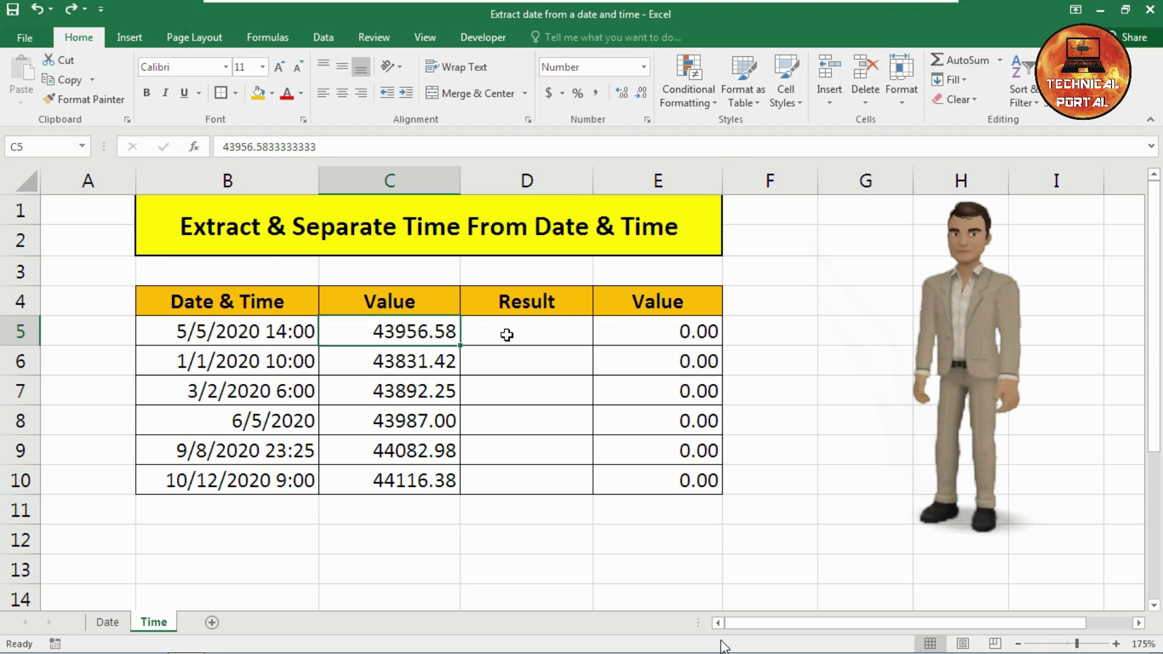
pyautogui.click(293, 327)
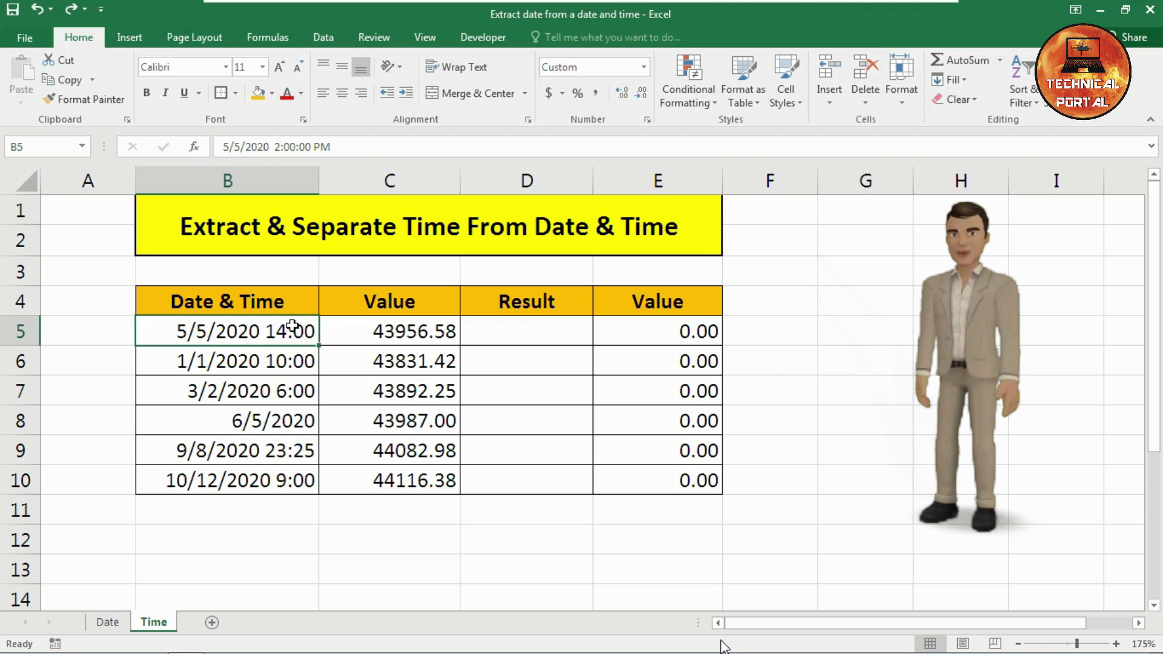
pyautogui.click(498, 329)
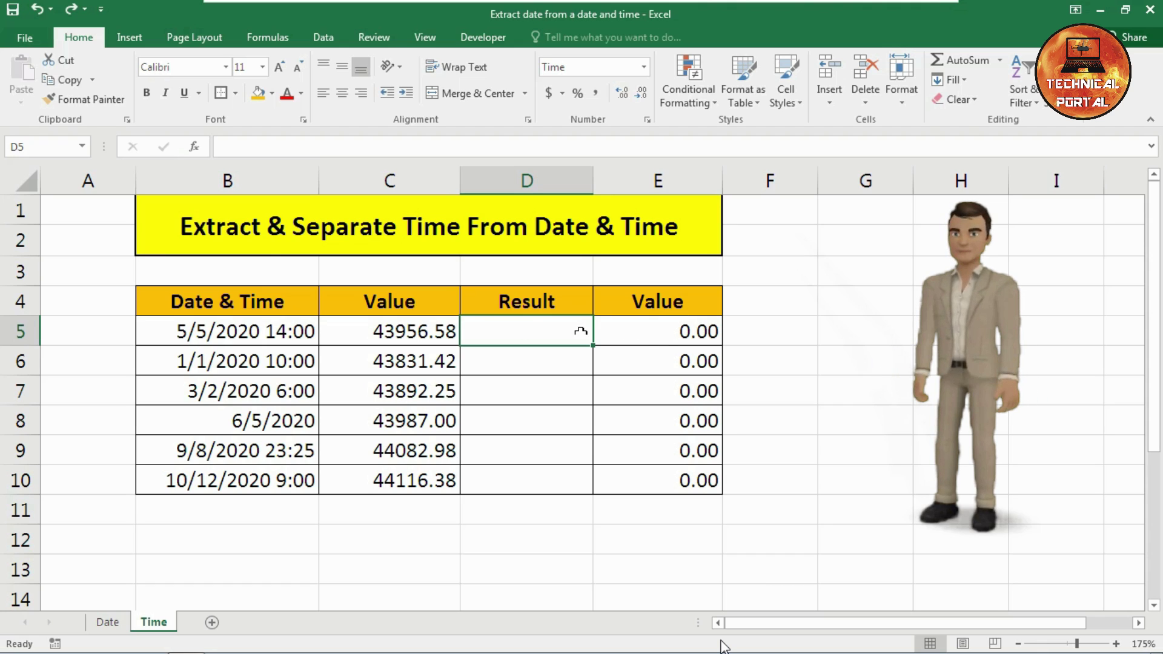
pyautogui.click(691, 333)
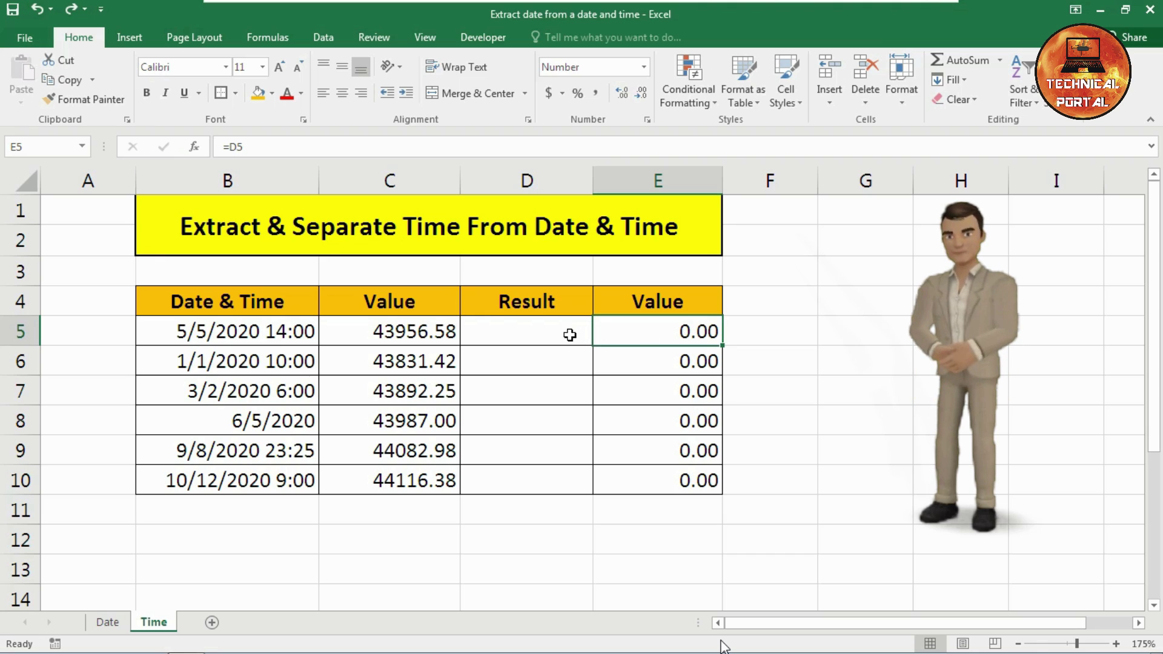
pyautogui.click(409, 337)
pyautogui.click(670, 340)
# Enter =INT(B5) in D5 and compare its whole-number value against C5 and E5
pyautogui.click(524, 330)
pyautogui.write('=int')
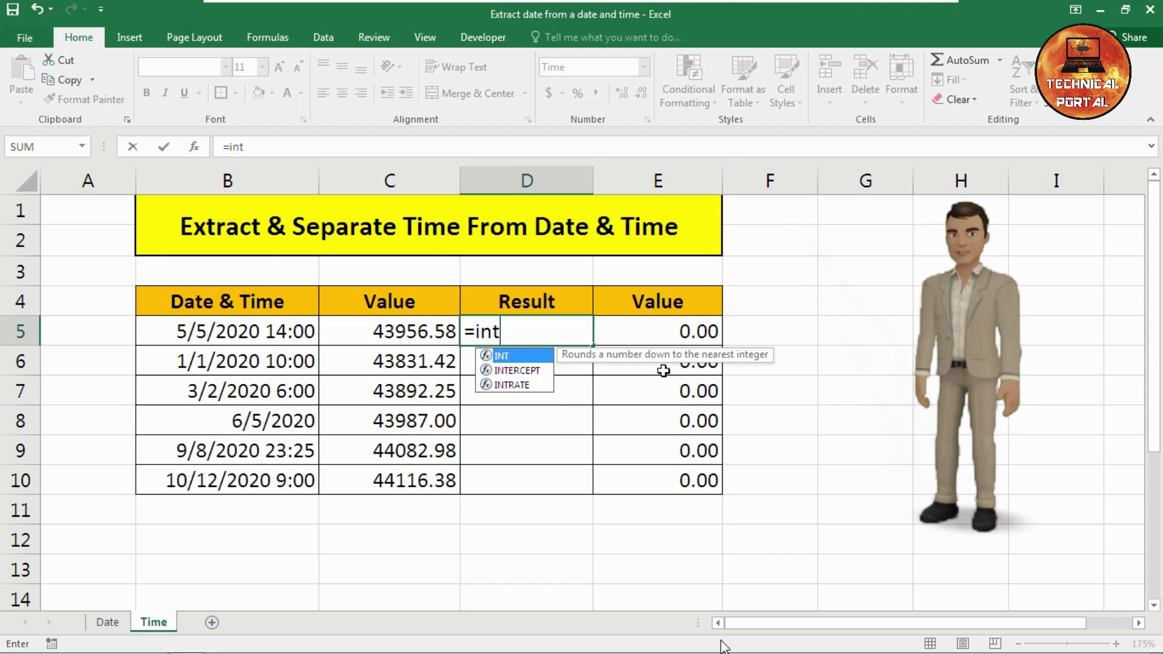
pyautogui.press('Tab')
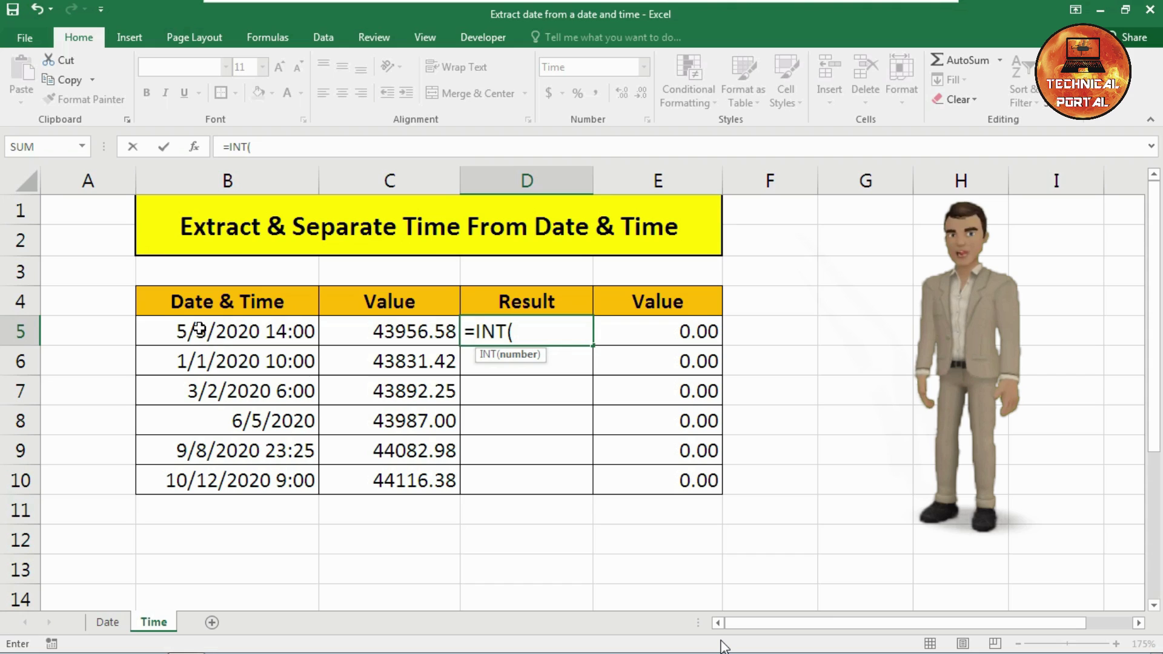
pyautogui.click(198, 329)
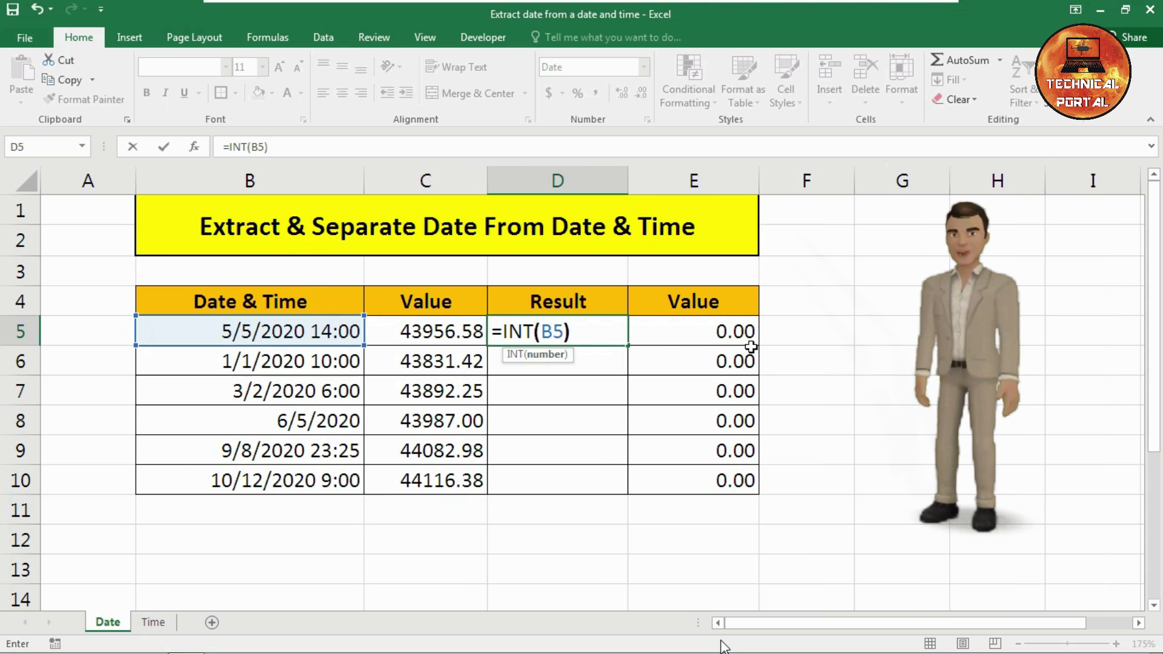
pyautogui.hotkey('ctrl', 'Return')
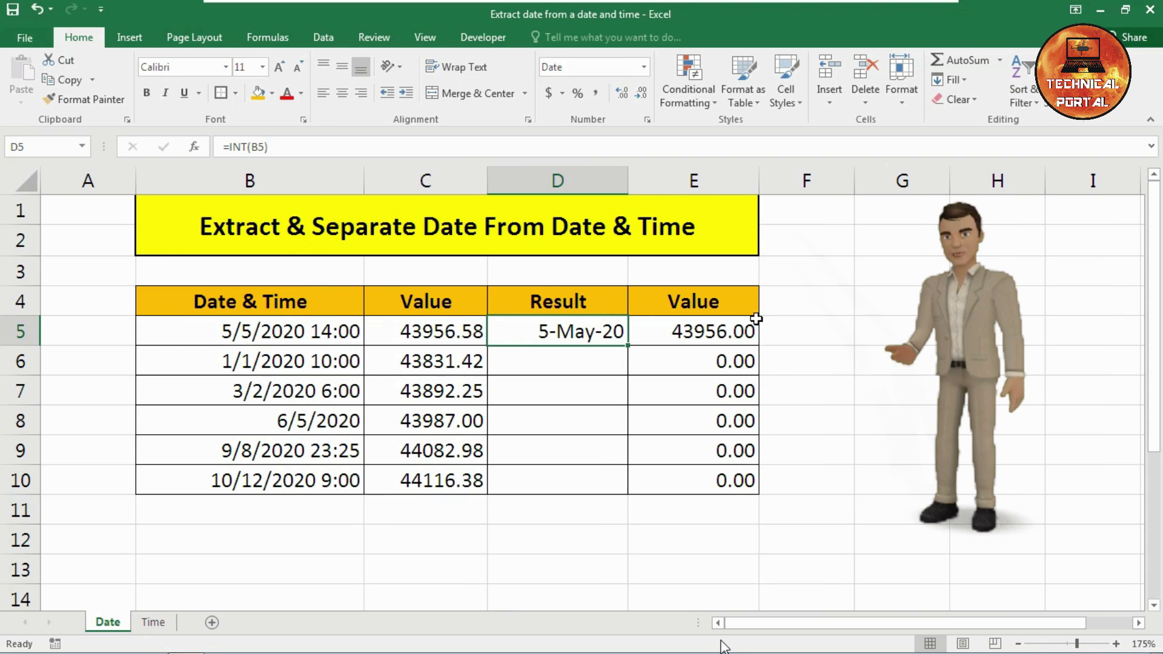
pyautogui.click(442, 330)
pyautogui.click(742, 332)
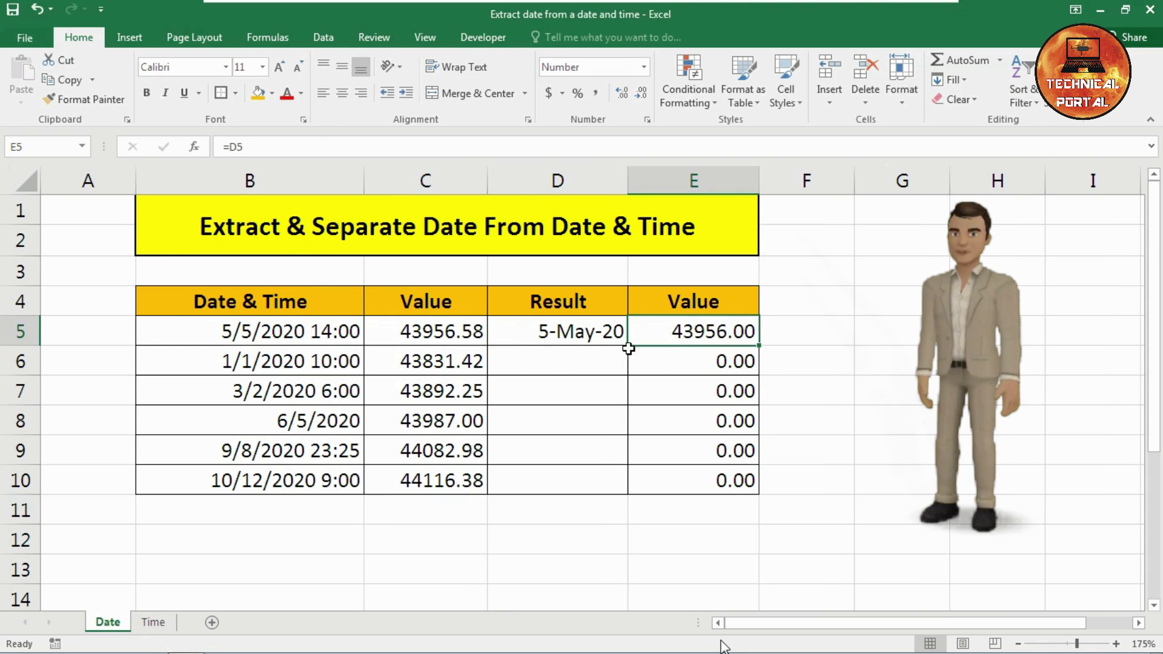
pyautogui.click(441, 326)
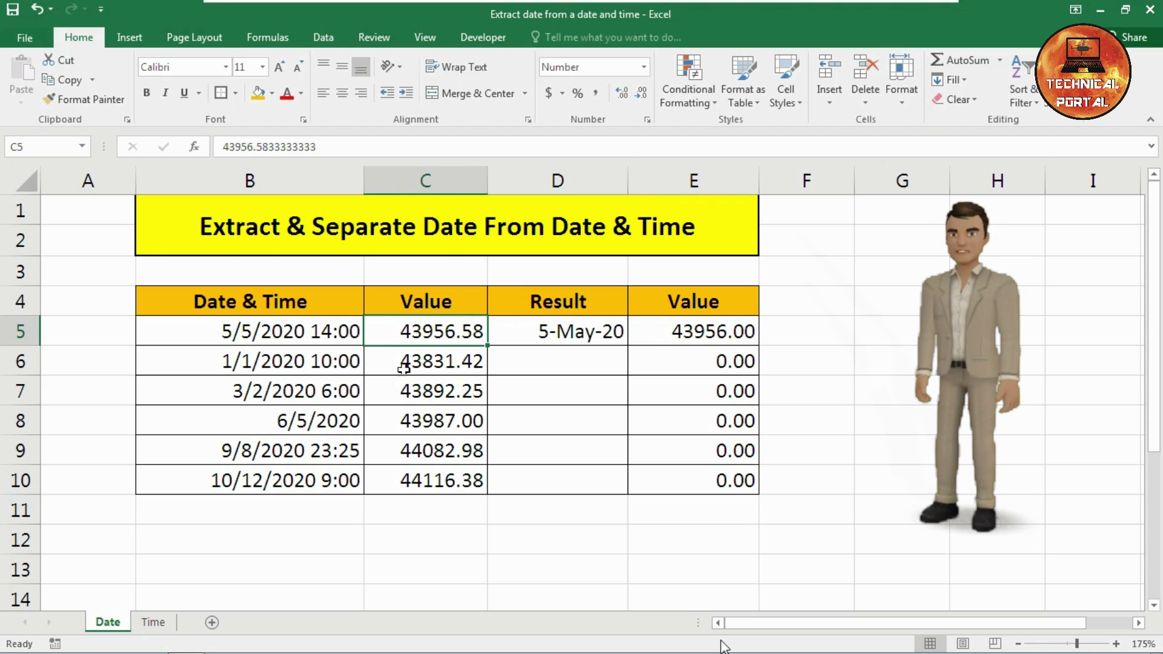
pyautogui.click(750, 331)
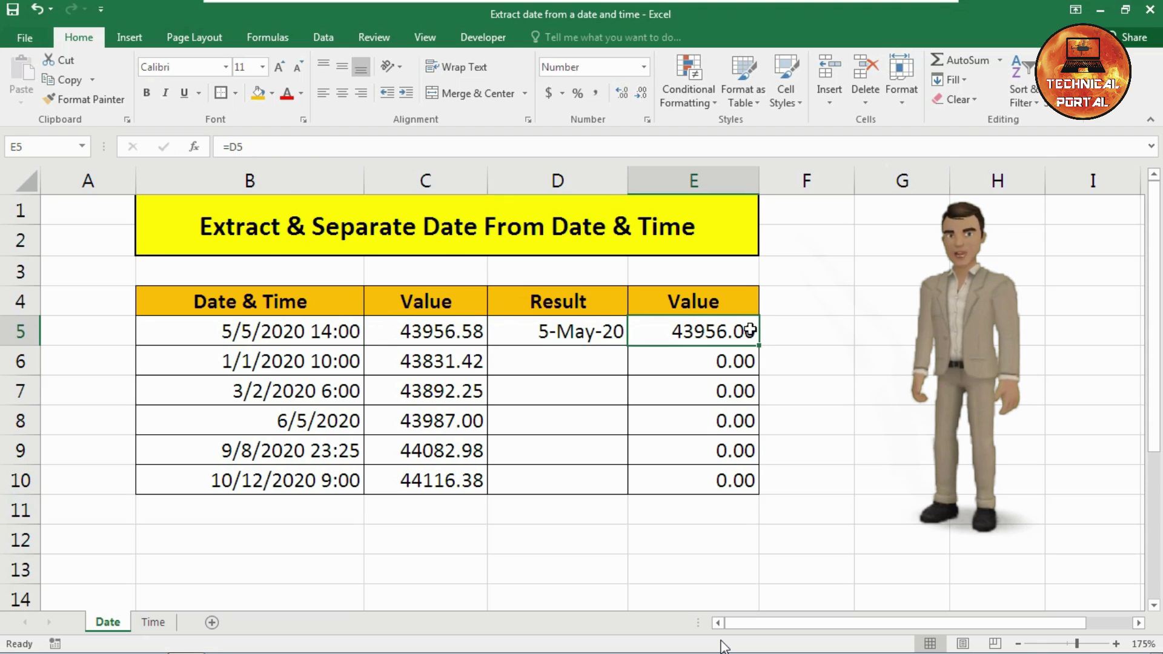
# Fill the INT formula down from D5 to D10, giving dates through 12-Oct-20
pyautogui.click(609, 336)
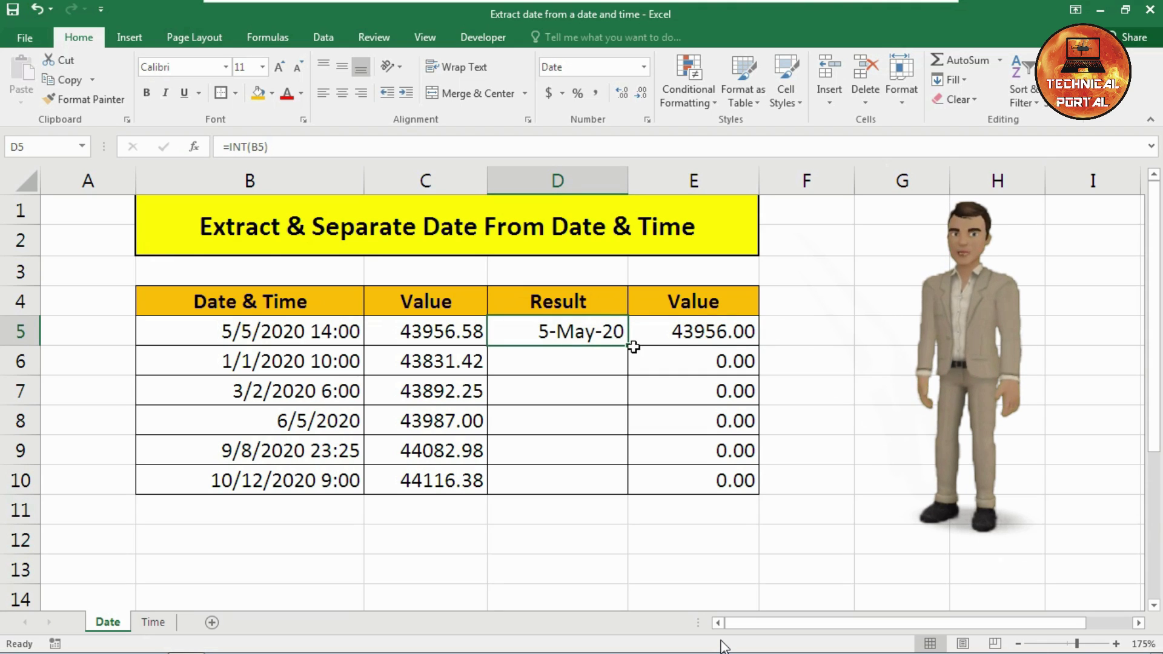
pyautogui.moveTo(629, 344); pyautogui.dragTo(627, 483)
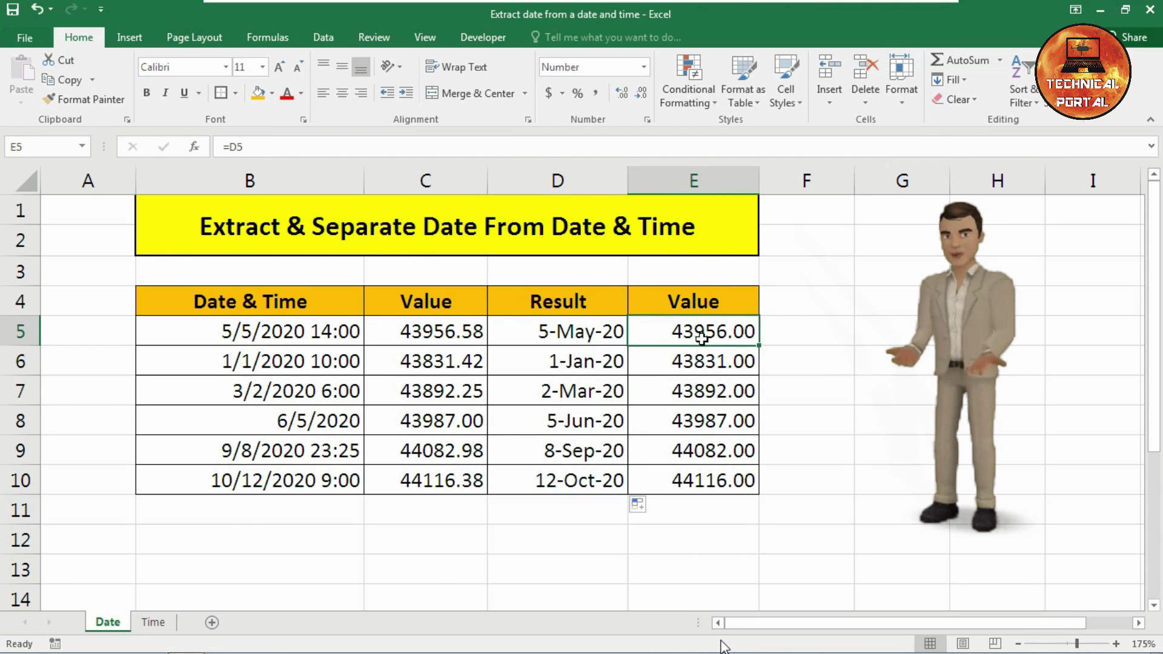
pyautogui.click(456, 329)
pyautogui.click(689, 330)
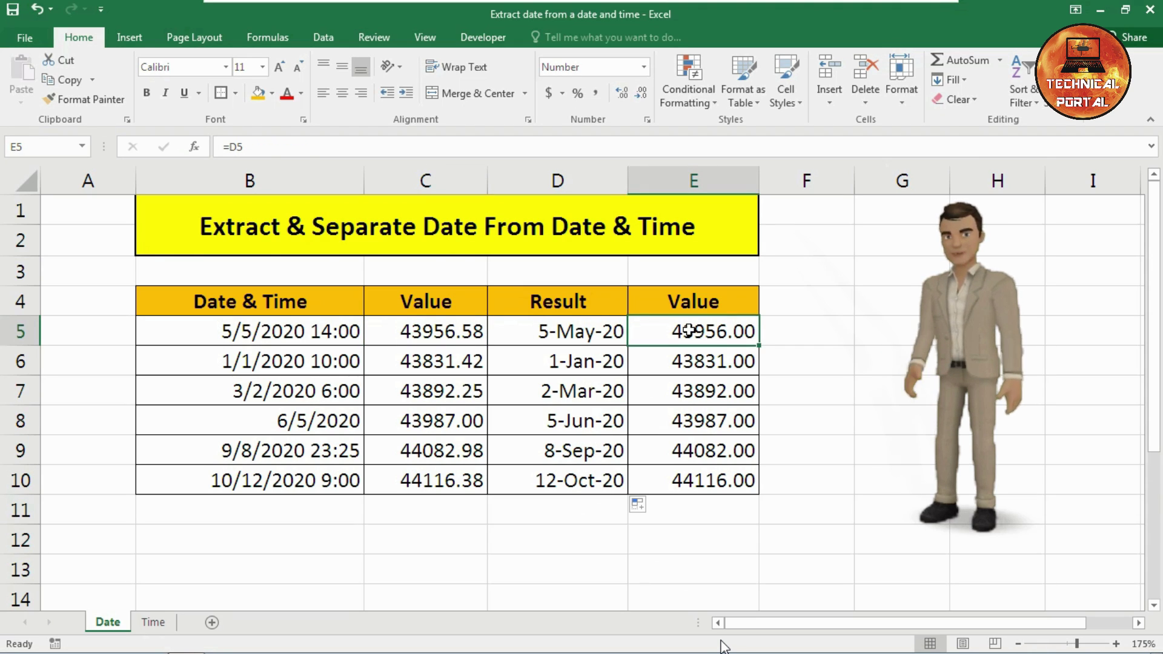
pyautogui.click(586, 330)
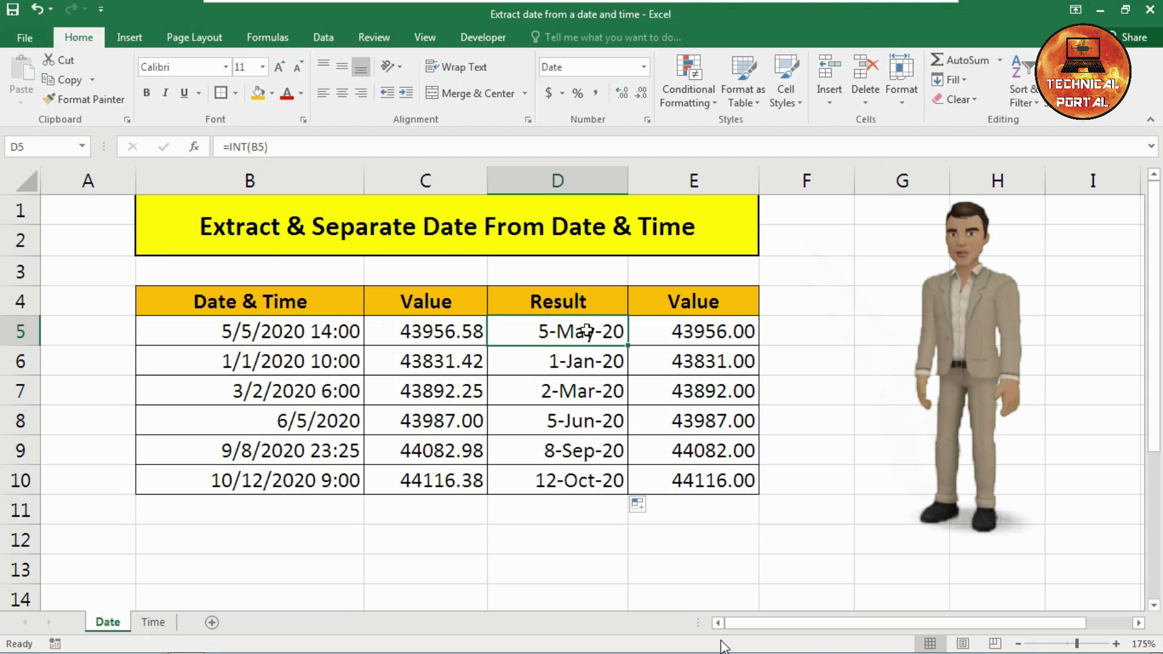
# Replace D5's formula with =TRUNC(B5) and fill it down through D10
pyautogui.doubleClick(586, 330)
pyautogui.press('BackSpace')
pyautogui.press('BackSpace')
pyautogui.press('BackSpace')
pyautogui.press('BackSpace')
pyautogui.press('BackSpace')
pyautogui.press('BackSpace')
pyautogui.press('BackSpace')
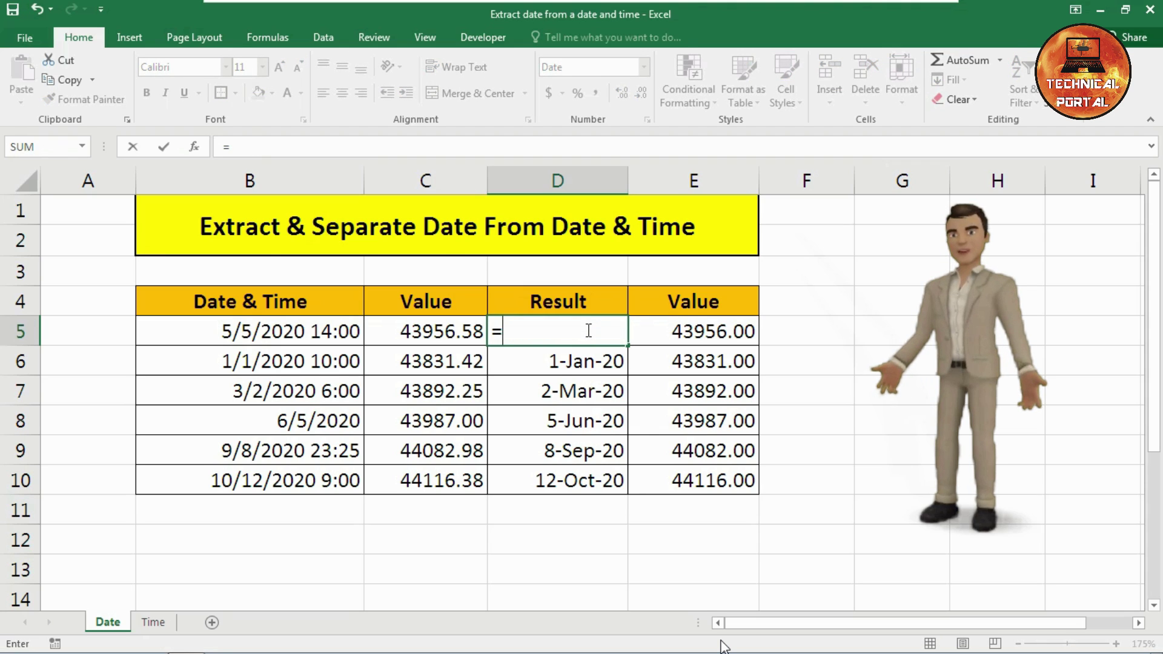
pyautogui.write('trun')
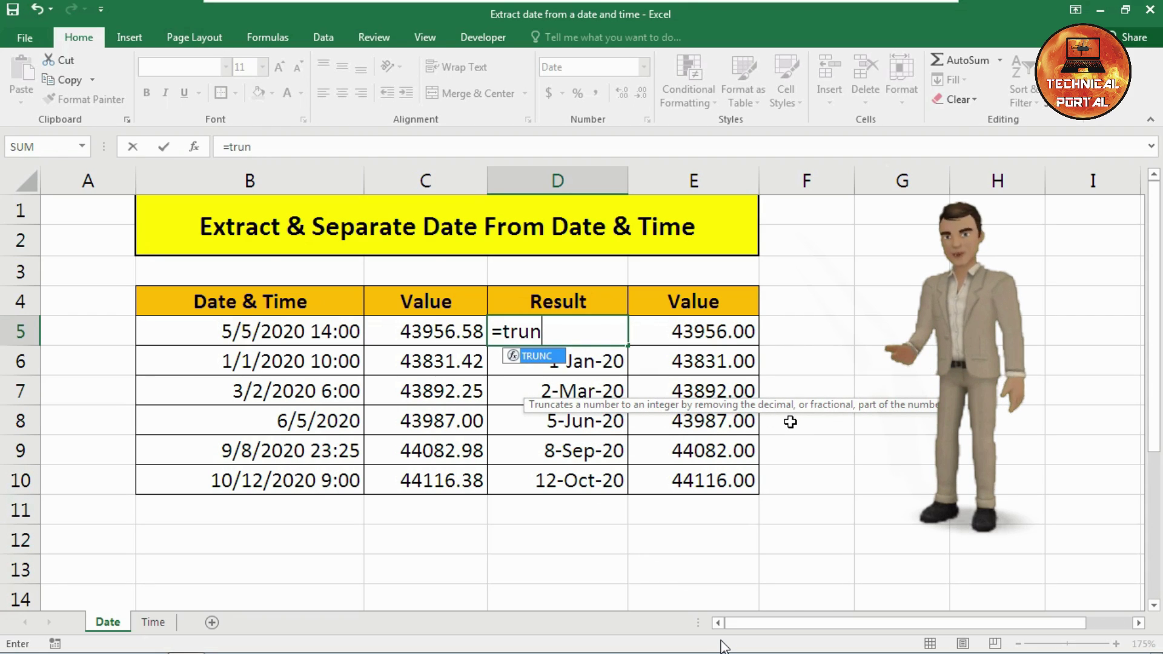
pyautogui.press('Tab')
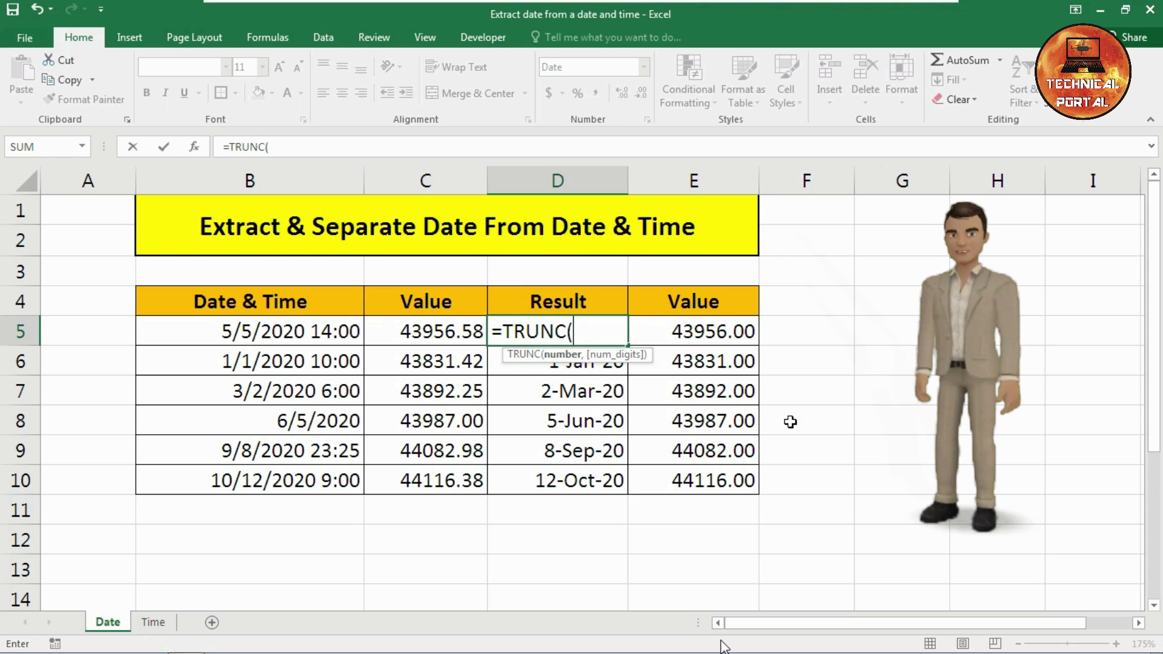
pyautogui.click(327, 333)
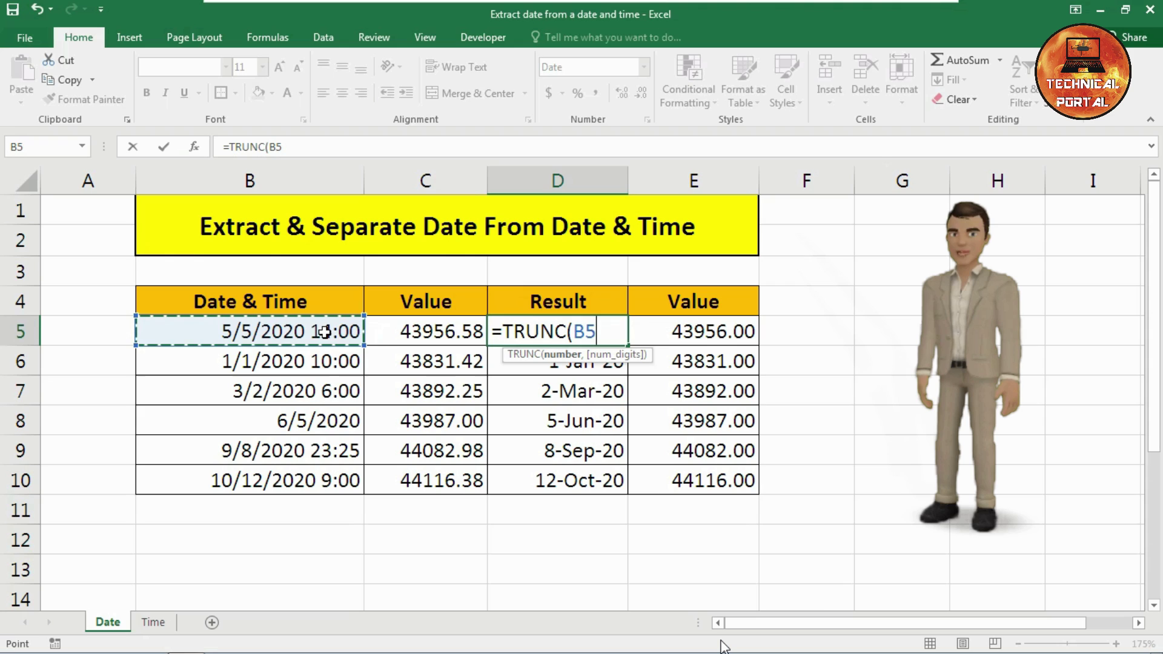
pyautogui.write(')')
pyautogui.press('Return')
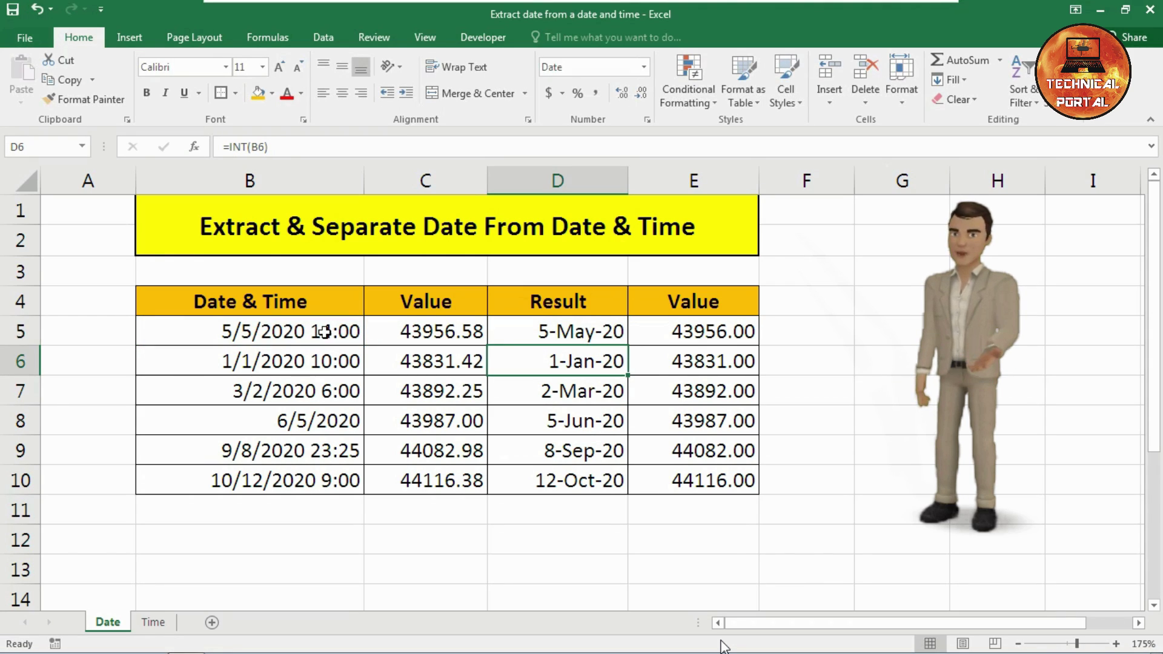
pyautogui.click(582, 334)
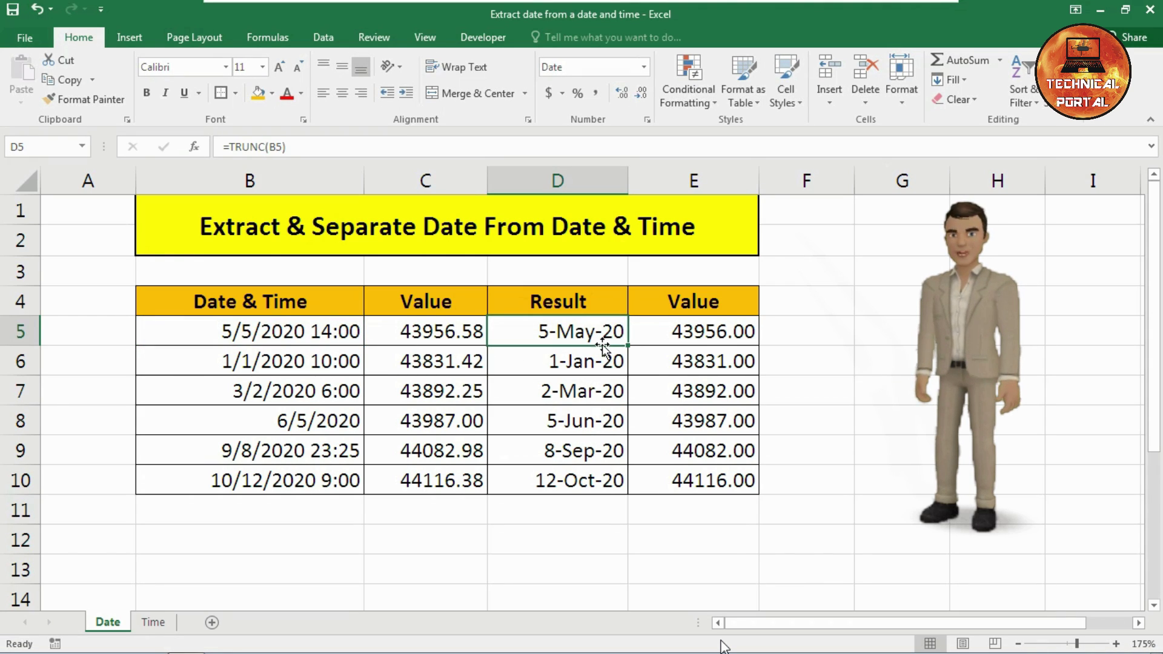
pyautogui.moveTo(628, 346); pyautogui.dragTo(613, 497)
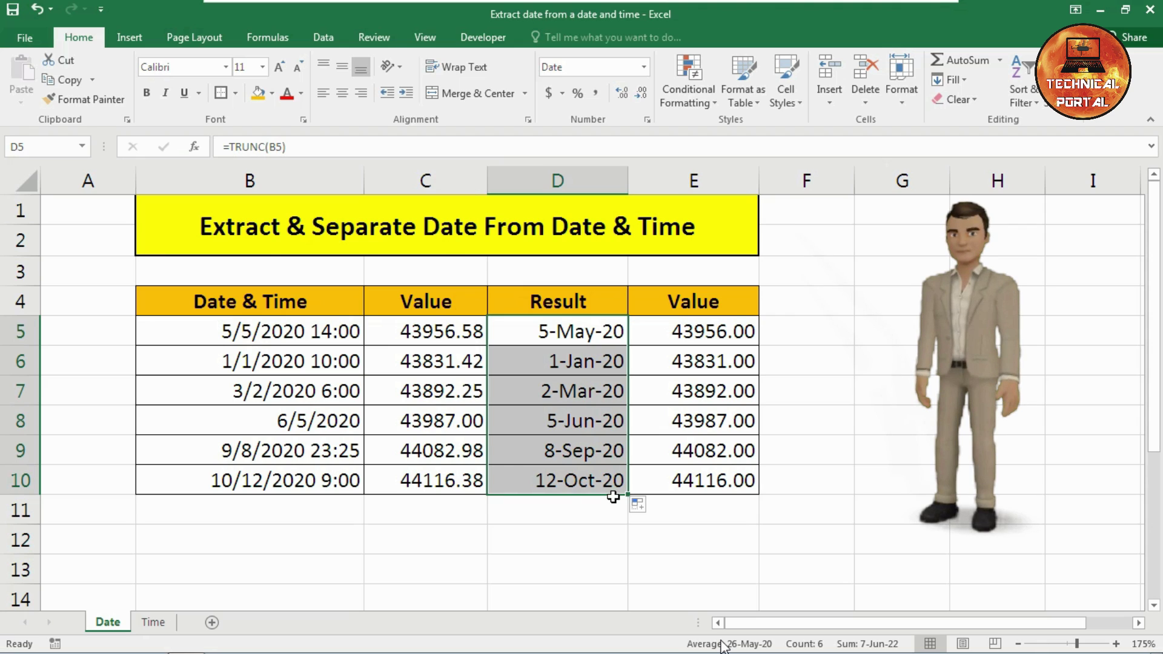
# On the Time sheet, enter =MOD(B5,1) in D5 to show 2:00:00 PM, then check C5 and E5
pyautogui.click(153, 622)
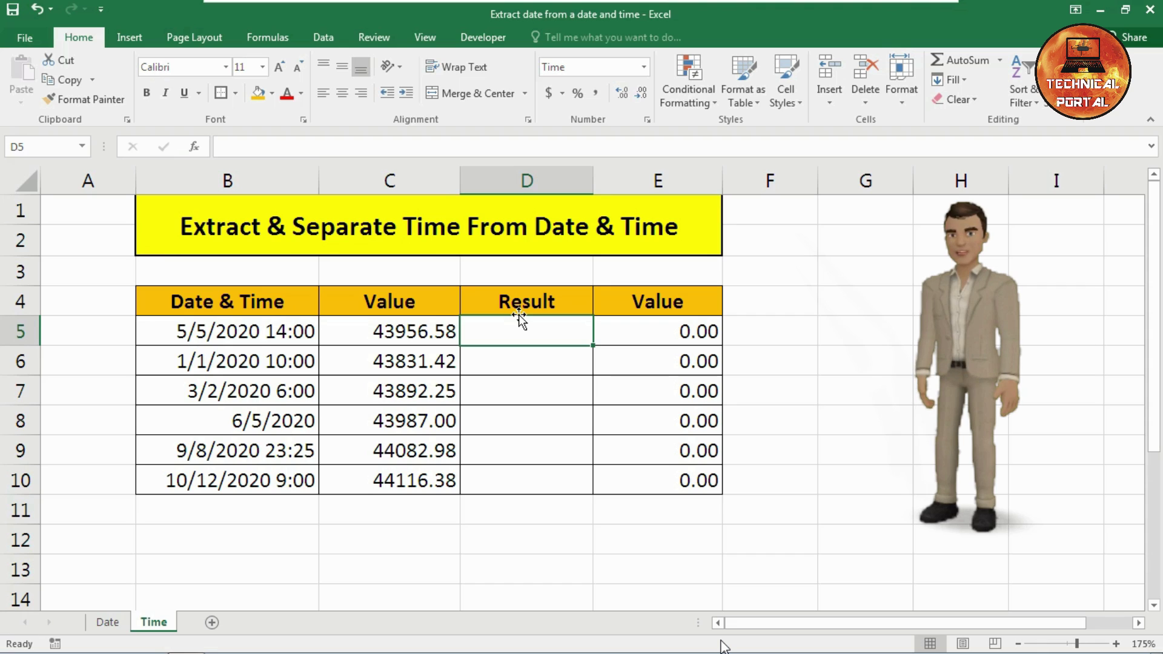
pyautogui.write('=mod')
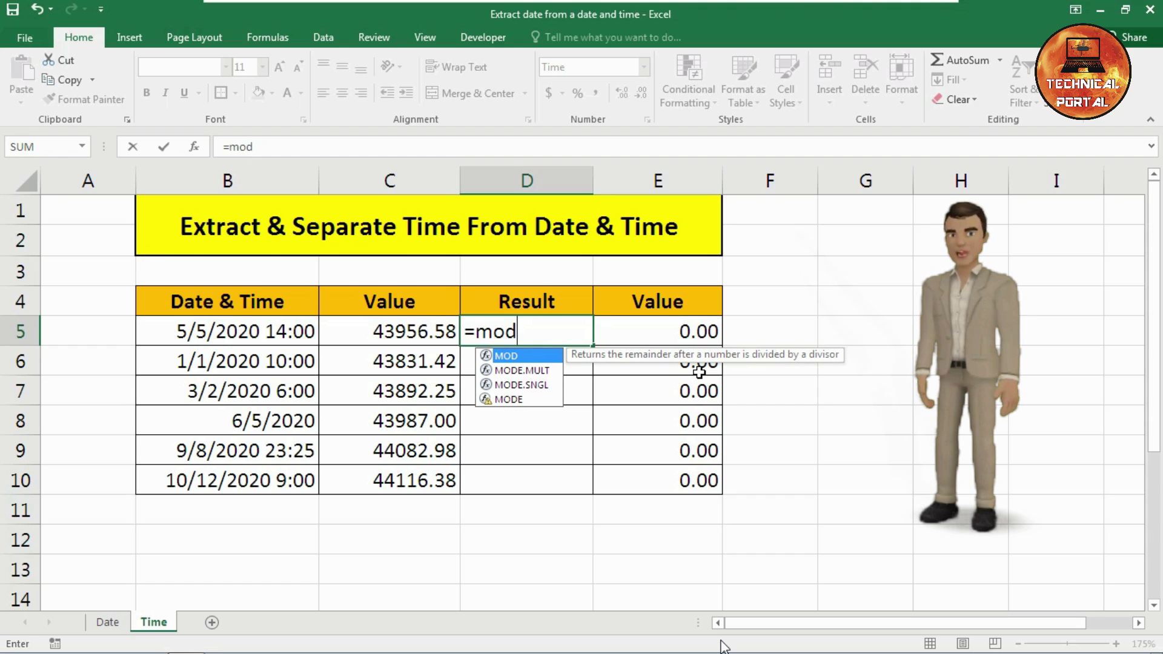
pyautogui.press('Tab')
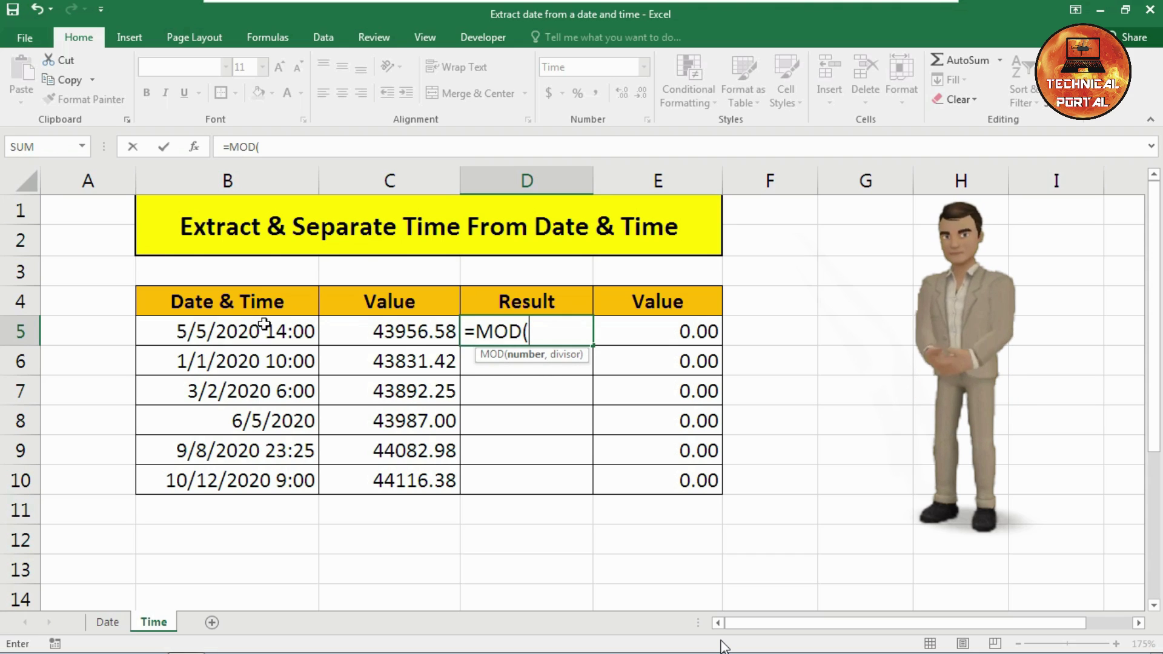
pyautogui.click(236, 329)
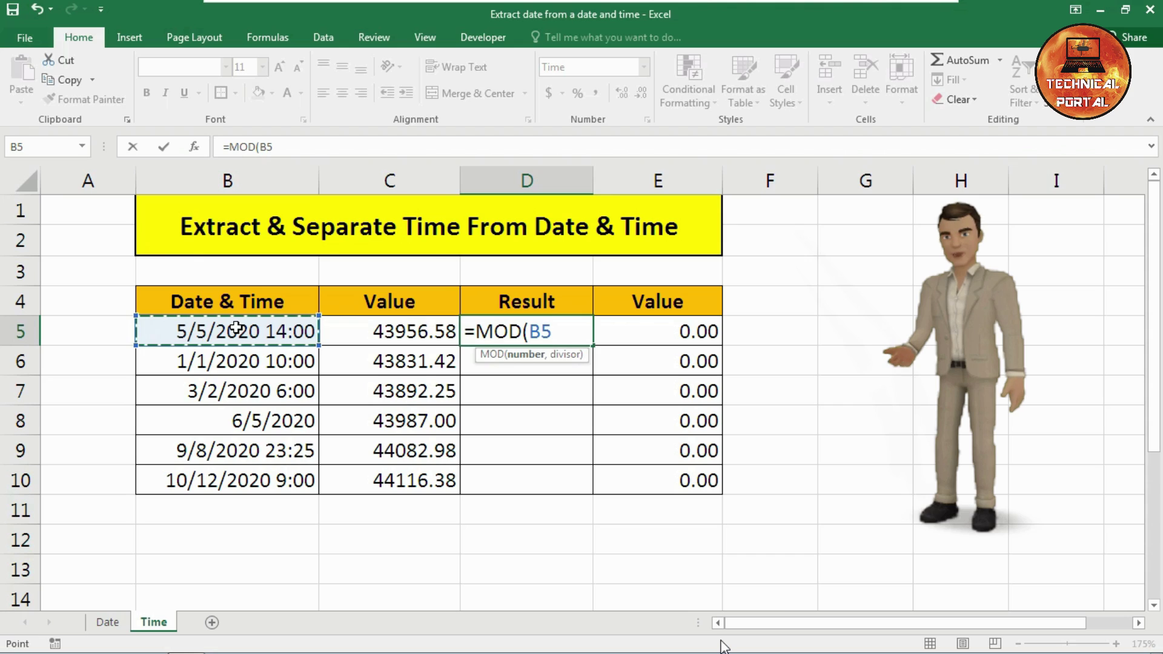
pyautogui.write(',1')
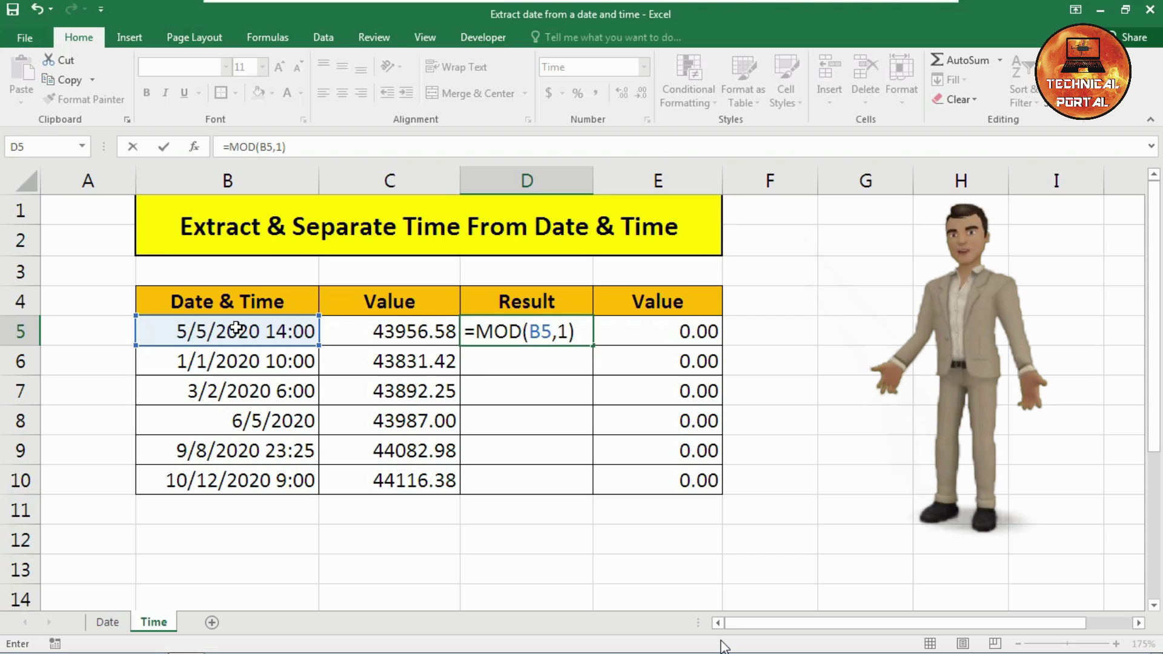
pyautogui.hotkey('ctrl', 'Return')
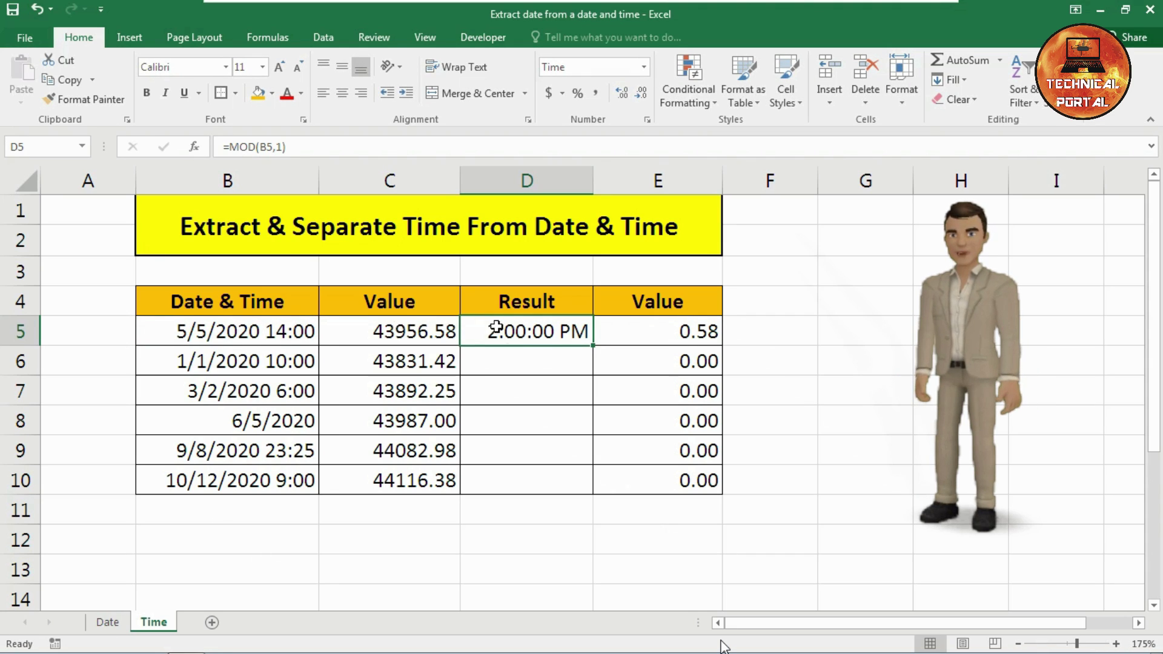
pyautogui.click(426, 334)
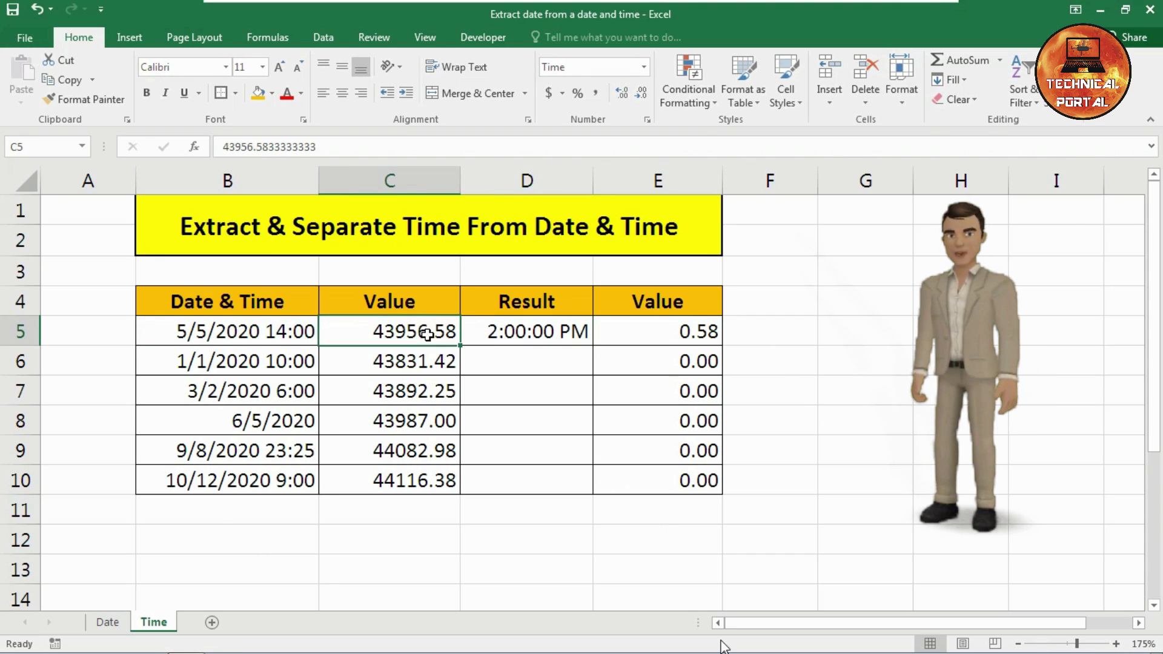
pyautogui.click(673, 333)
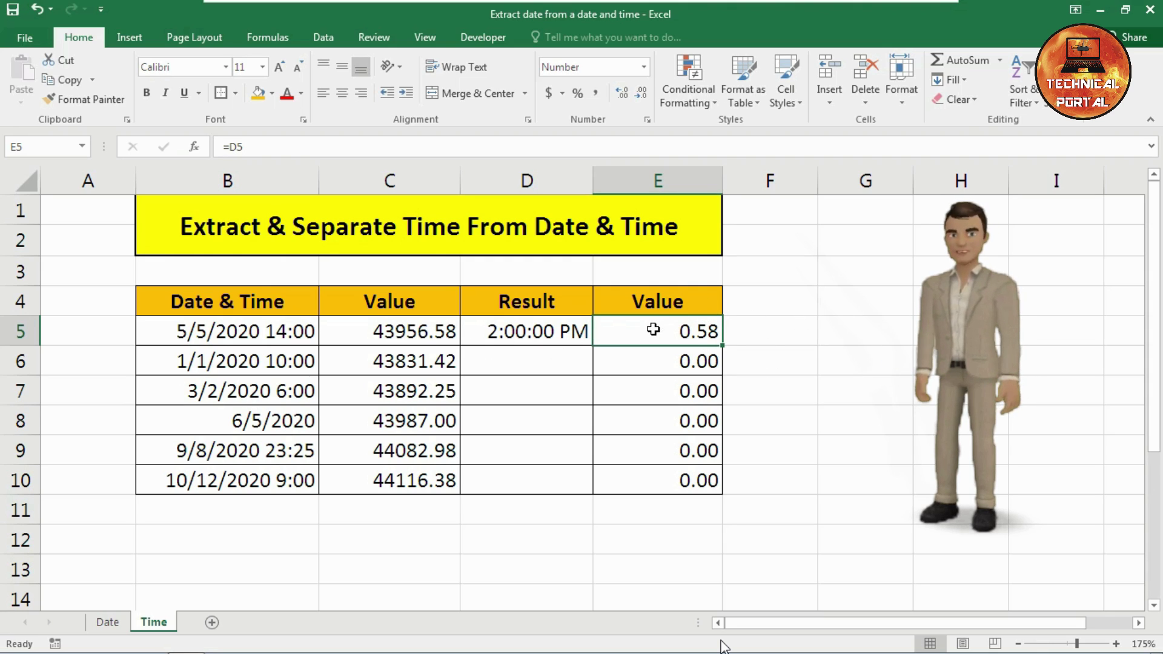
# Fill =MOD(B5,1) from D5 down to D10 and review E5 and D5
pyautogui.click(563, 332)
pyautogui.moveTo(591, 345); pyautogui.dragTo(582, 484)
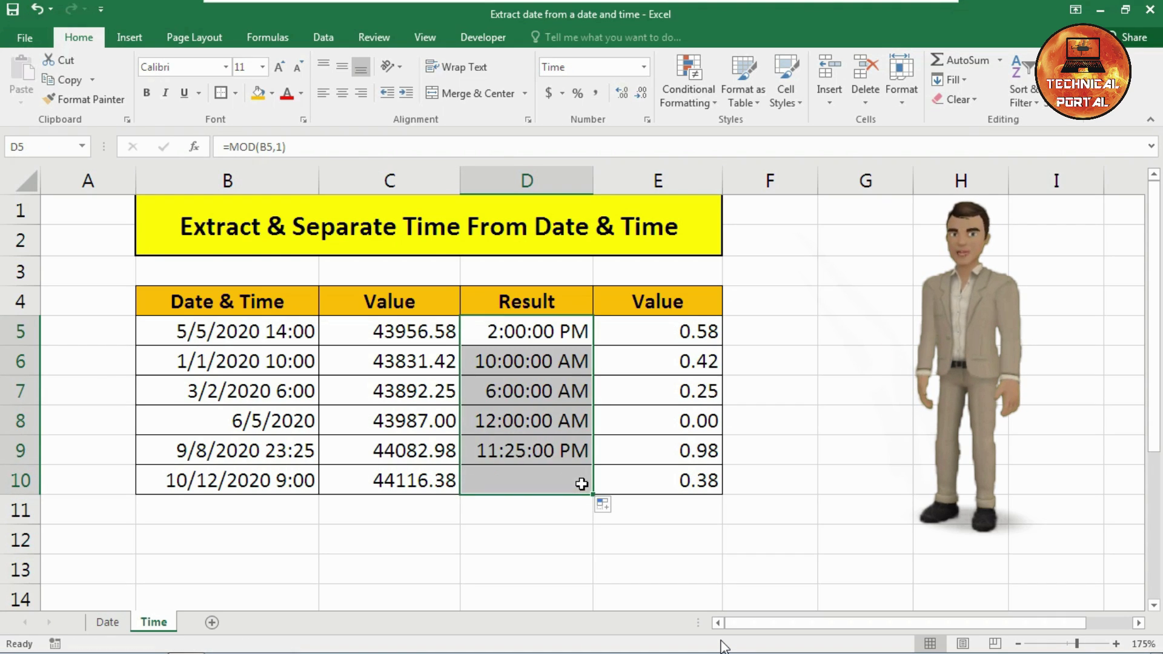
pyautogui.click(665, 338)
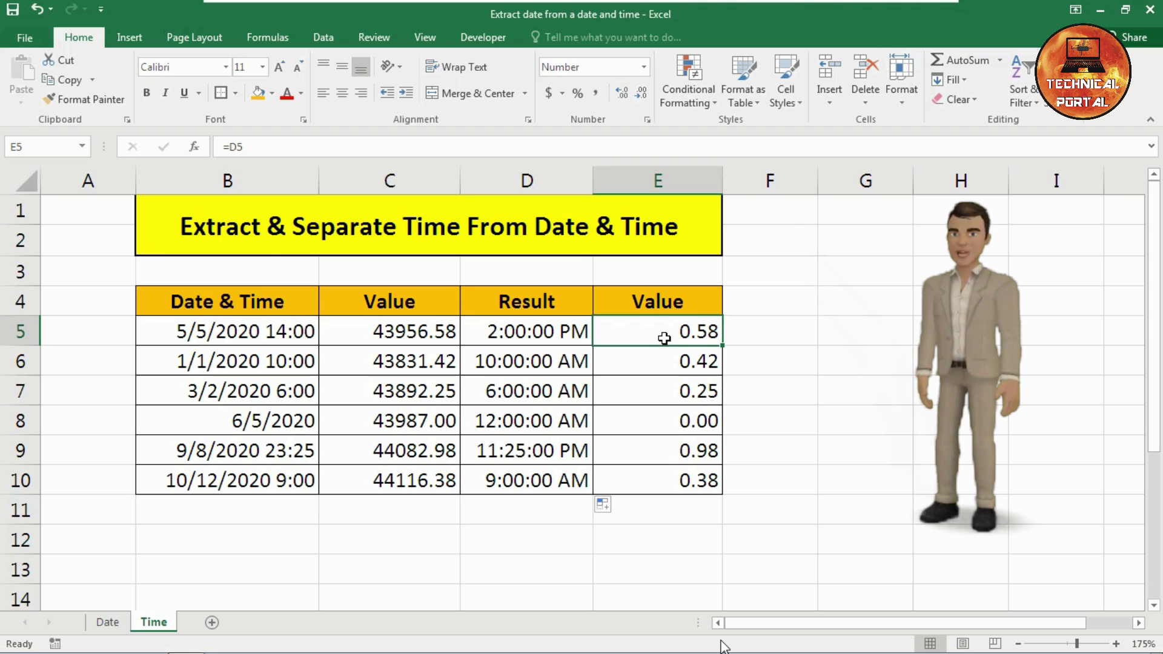
pyautogui.click(548, 341)
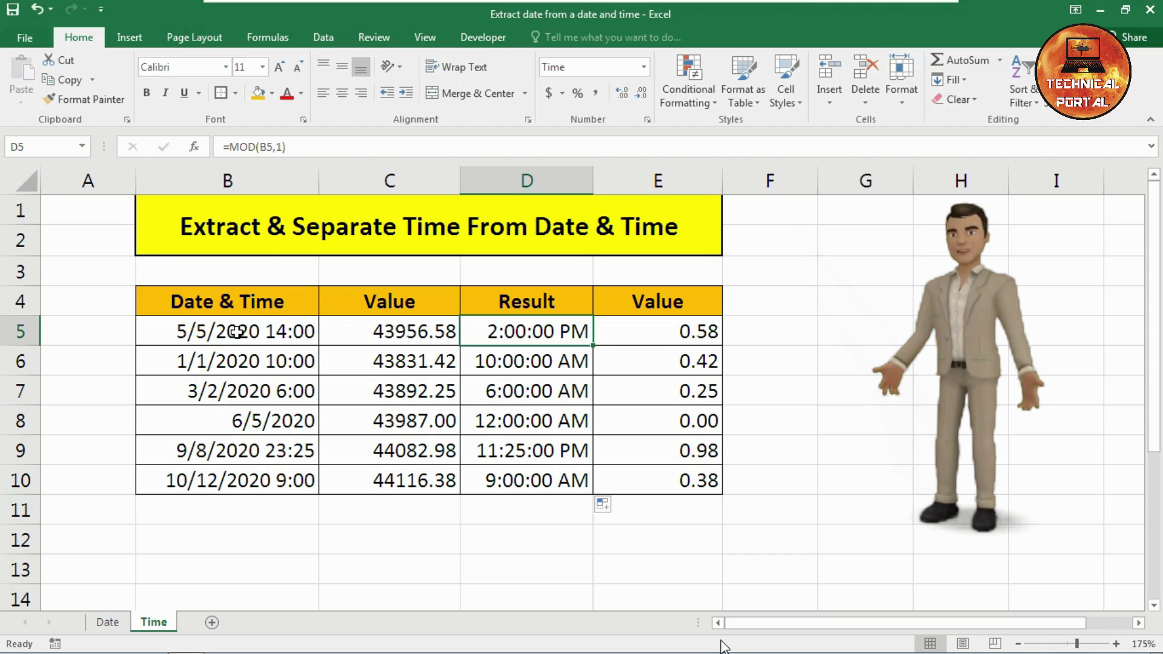
# On the Date sheet, rewrite D5 as =INT(B5), still showing 5-May-20
pyautogui.click(107, 622)
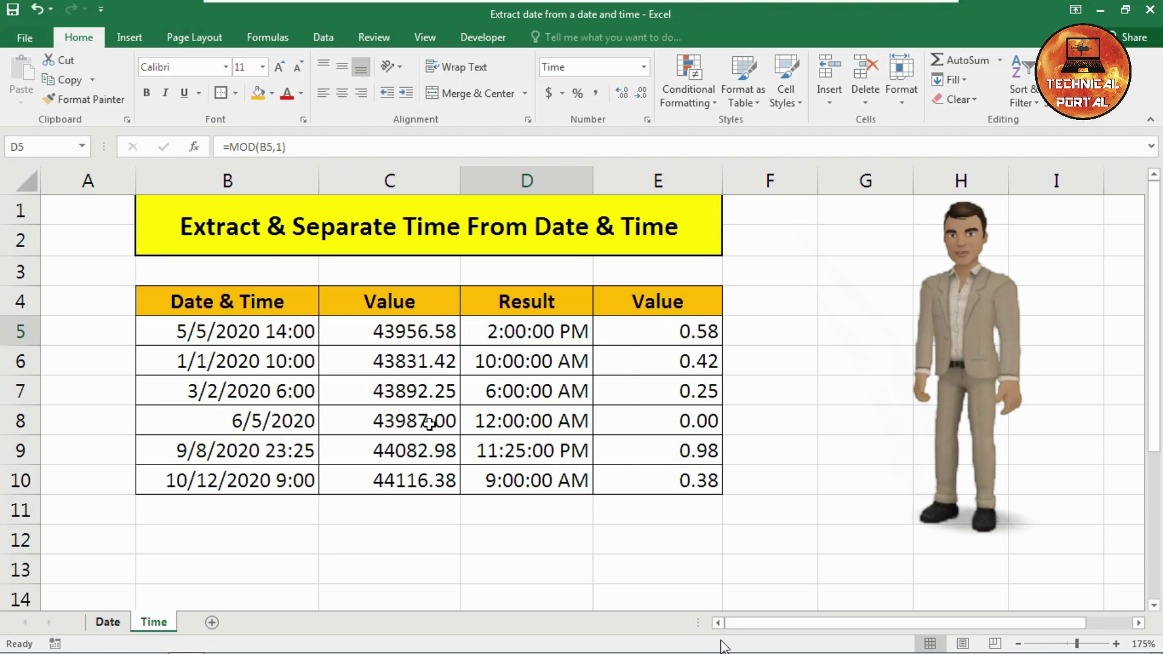
pyautogui.click(551, 335)
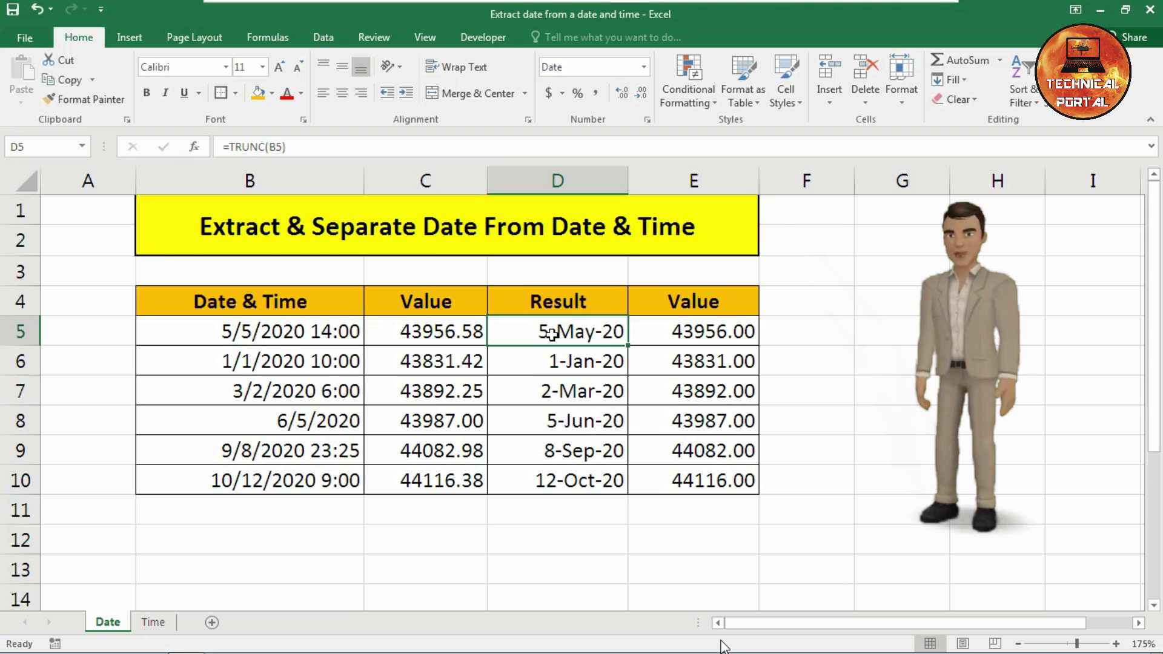
pyautogui.write('=int')
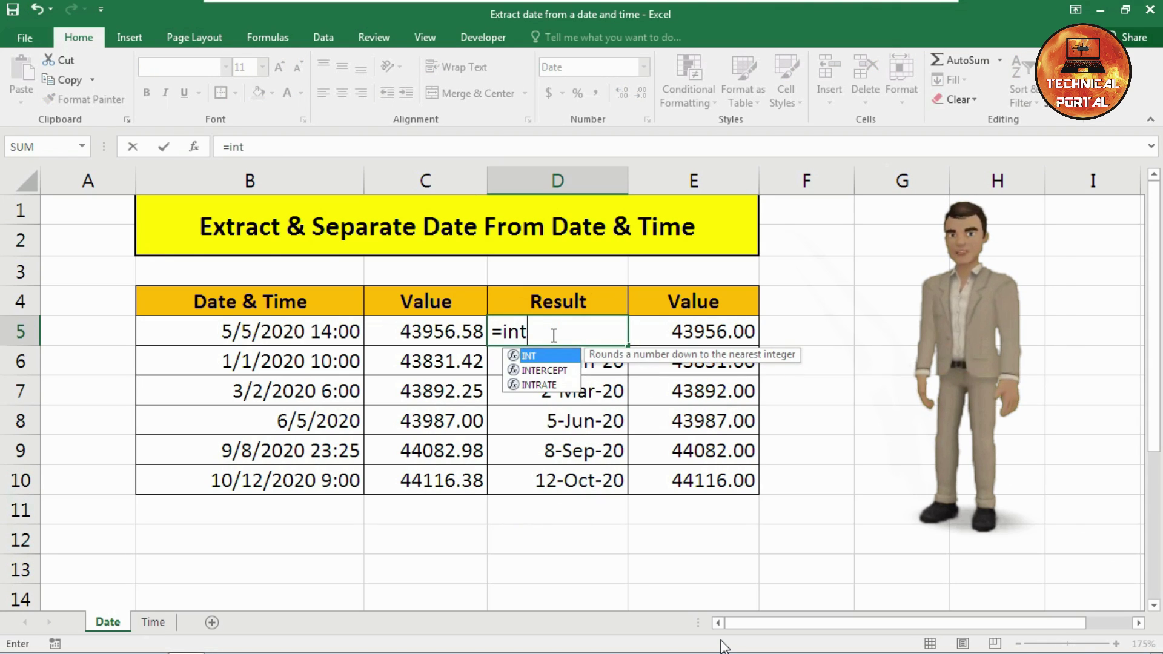
pyautogui.press('Tab')
pyautogui.click(240, 330)
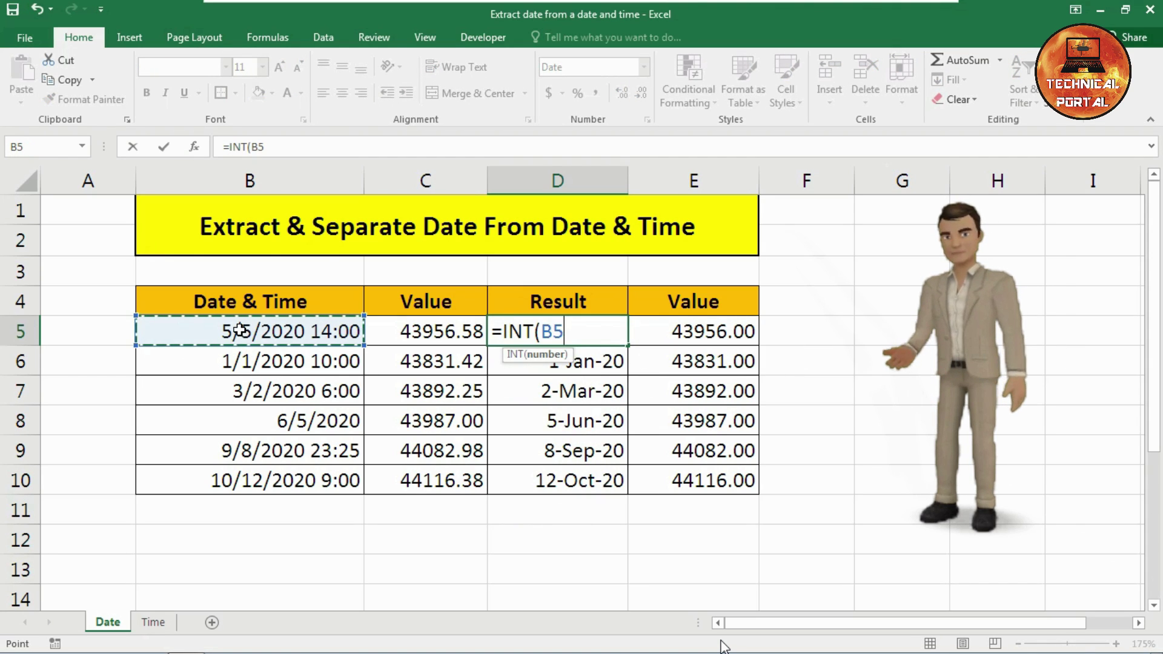
pyautogui.write(')')
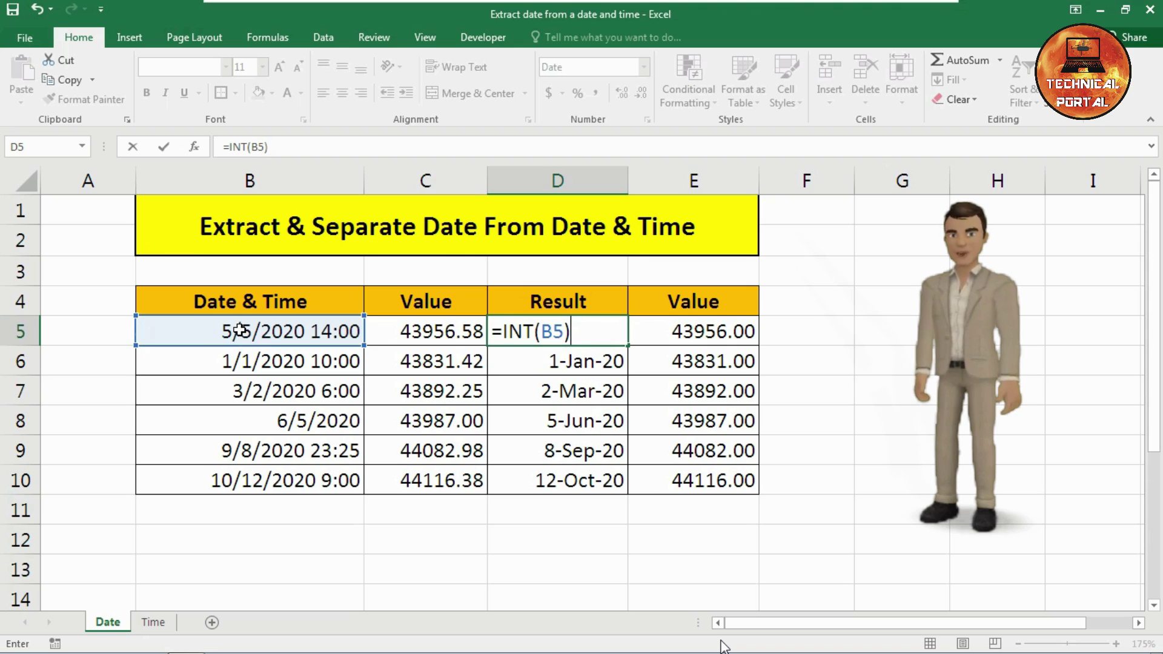
pyautogui.press('Return')
pyautogui.click(584, 330)
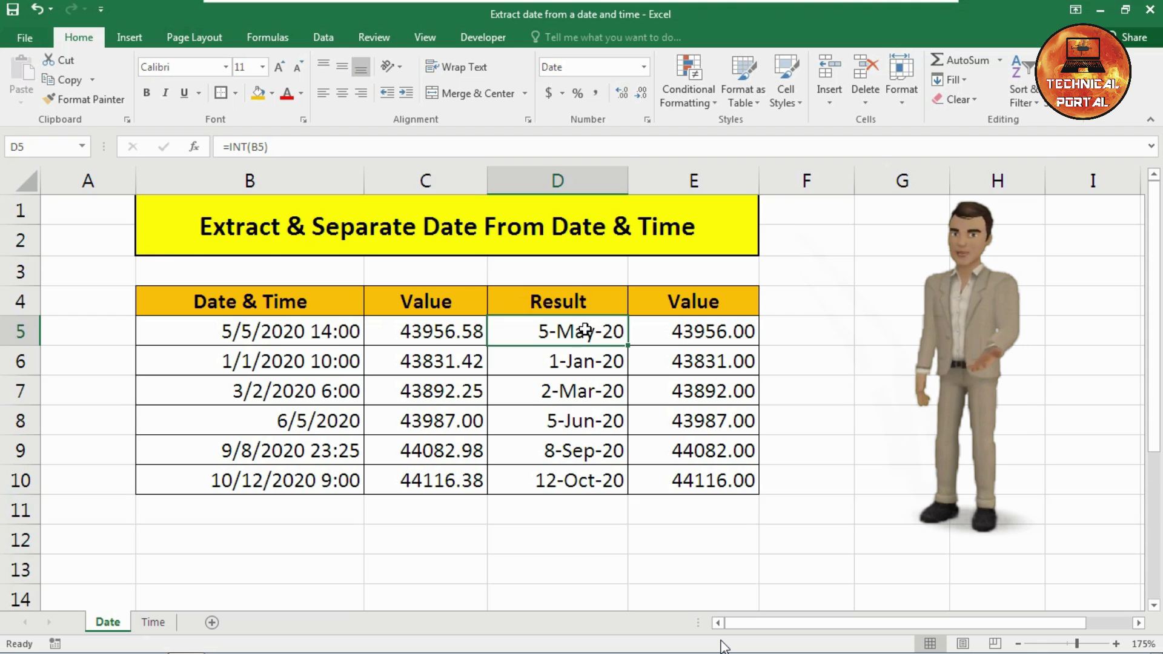
# Give D5 a time format via More Number Formats so it reads 12:00:00 AM
pyautogui.doubleClick(584, 330)
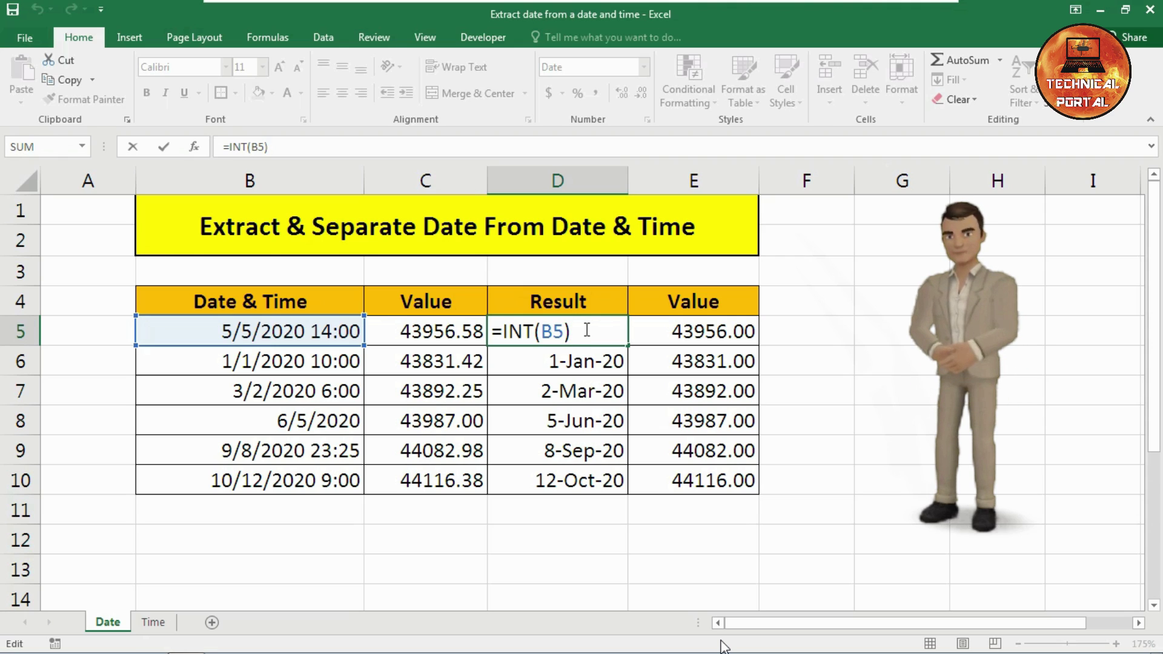
pyautogui.press('Return')
pyautogui.click(574, 332)
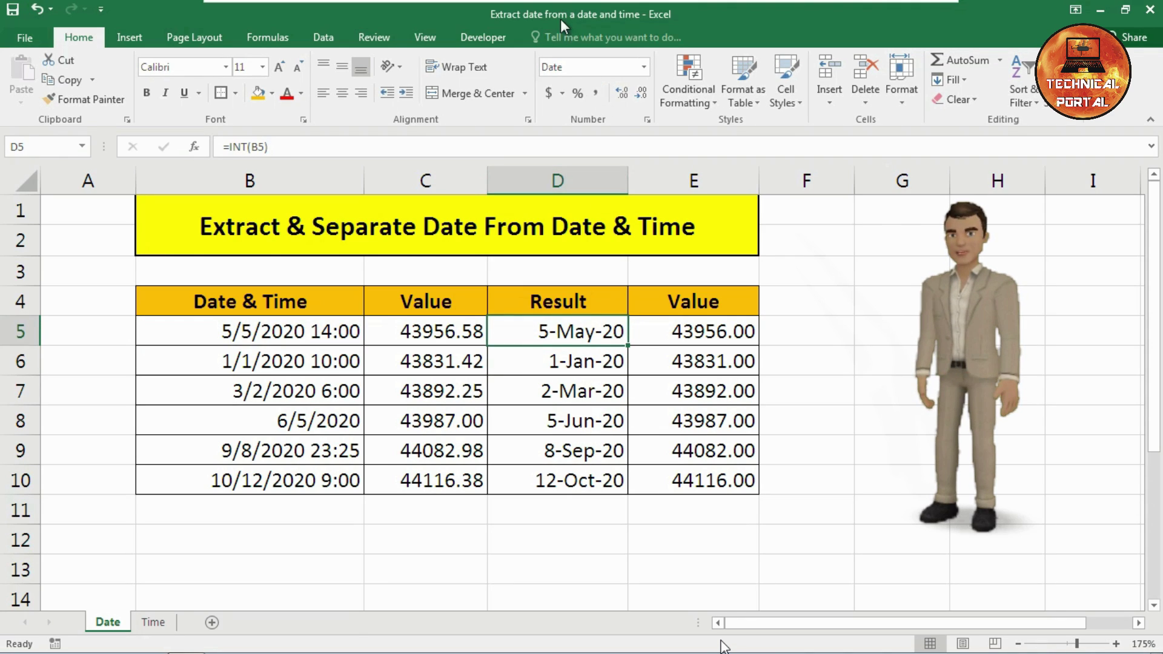
pyautogui.click(644, 70)
pyautogui.click(616, 460)
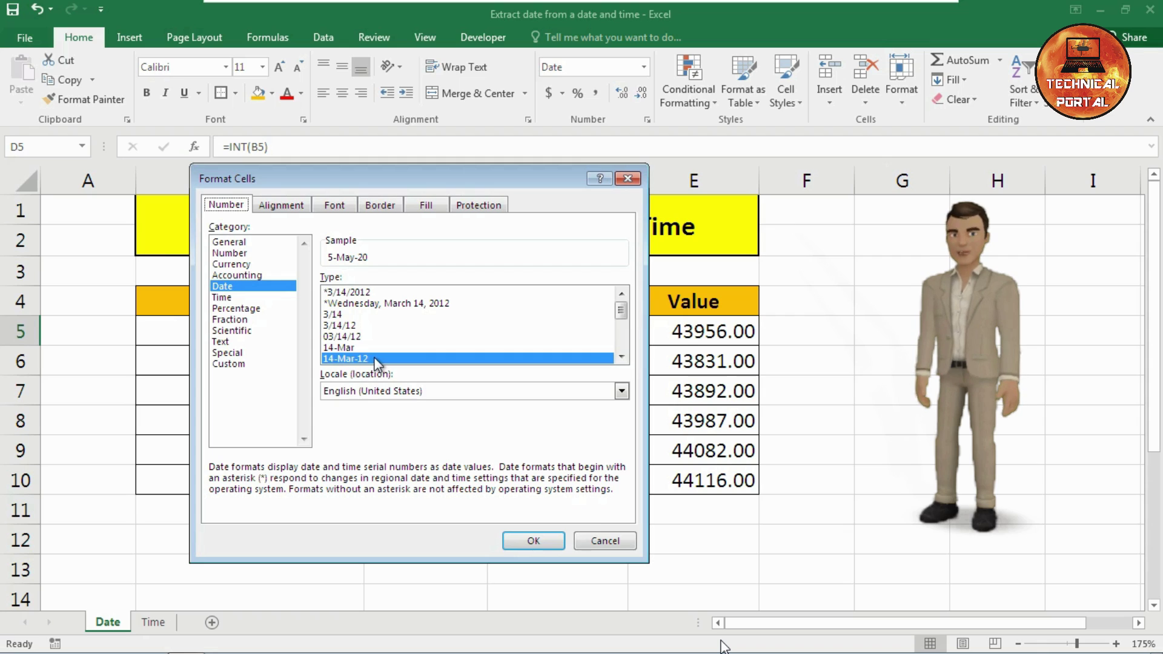
pyautogui.scroll(-1, 377, 362)
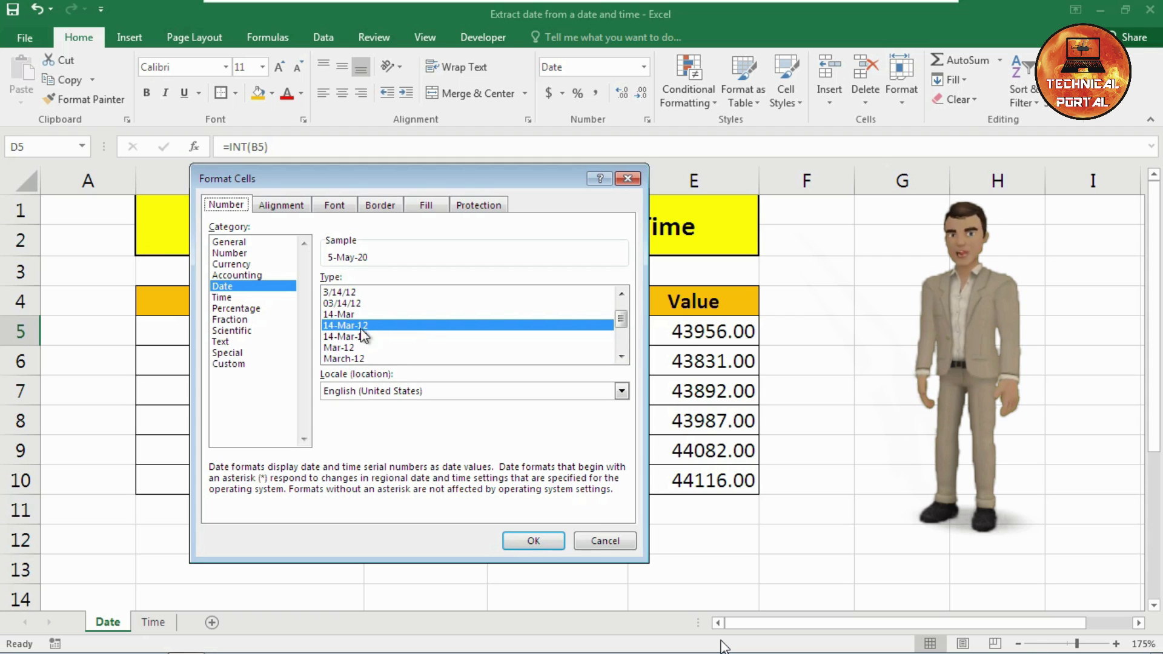
pyautogui.click(525, 541)
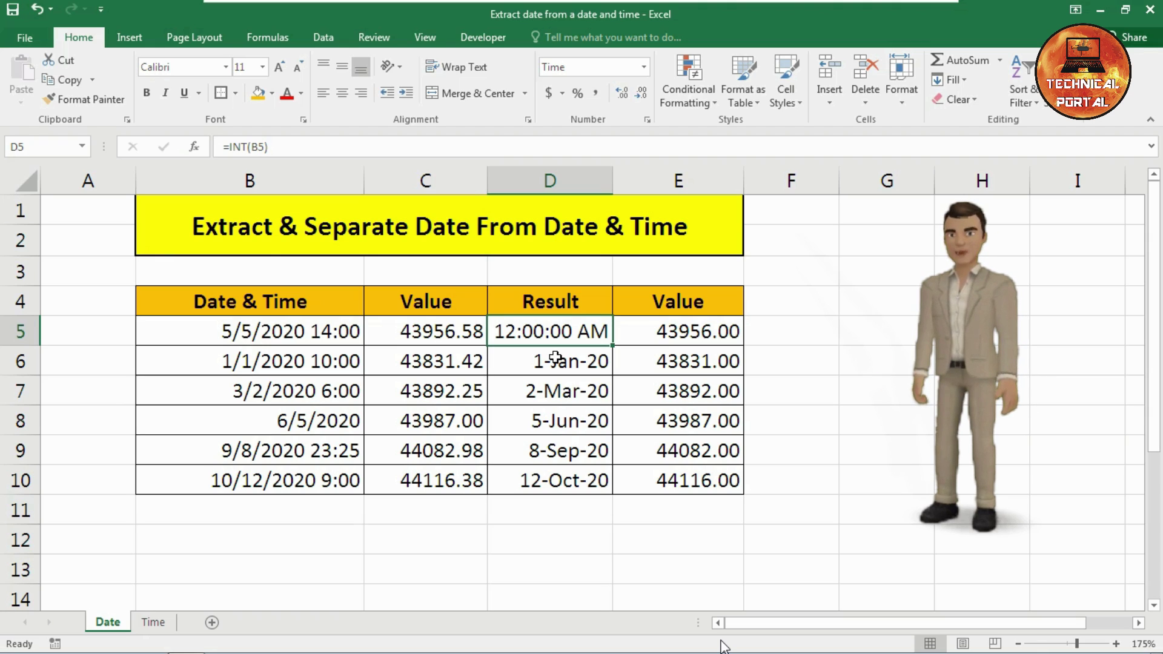
pyautogui.doubleClick(539, 330)
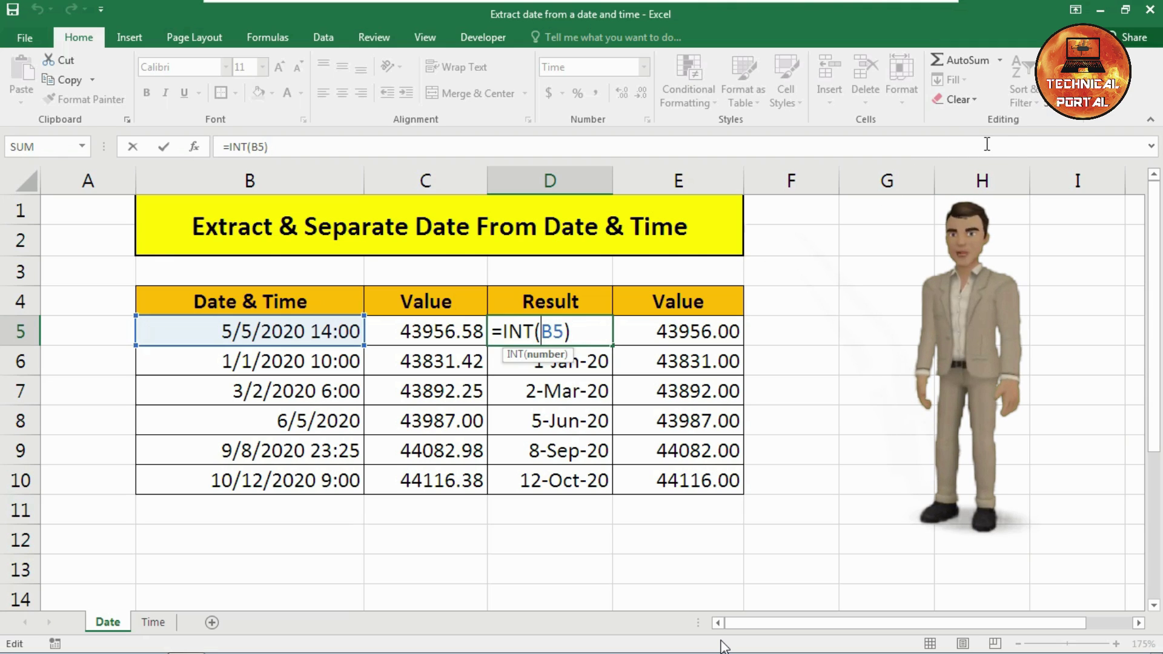
pyautogui.press('Return')
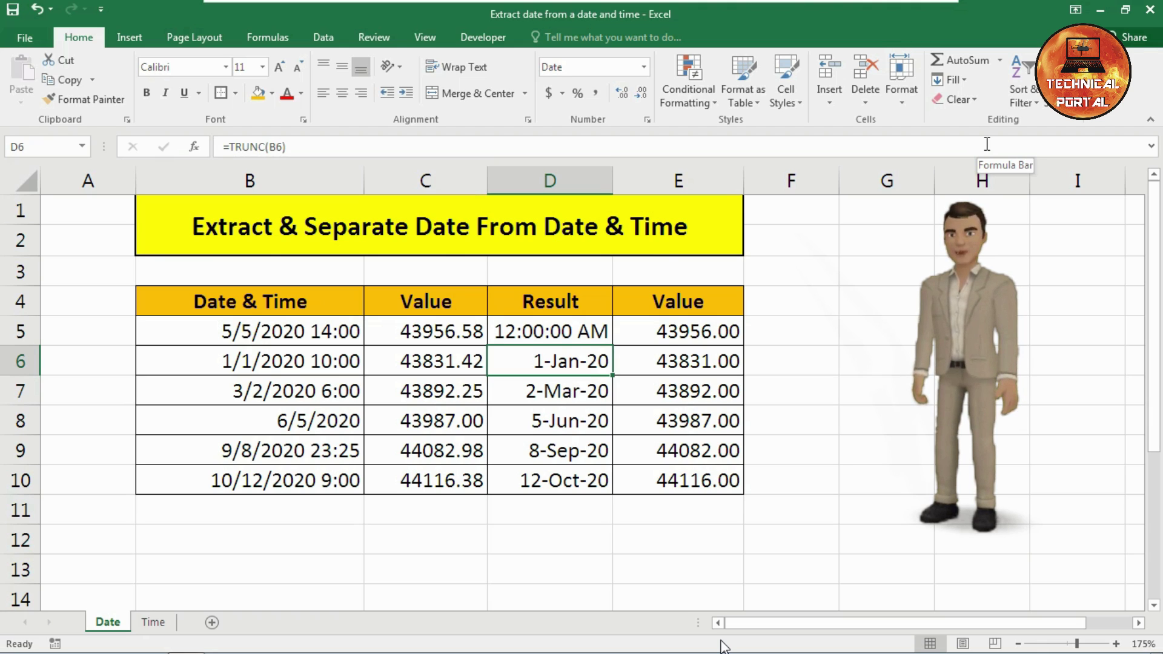
# On the Time sheet, open D5's =MOD(B5,1) formula for editing at the divisor argument
pyautogui.click(154, 623)
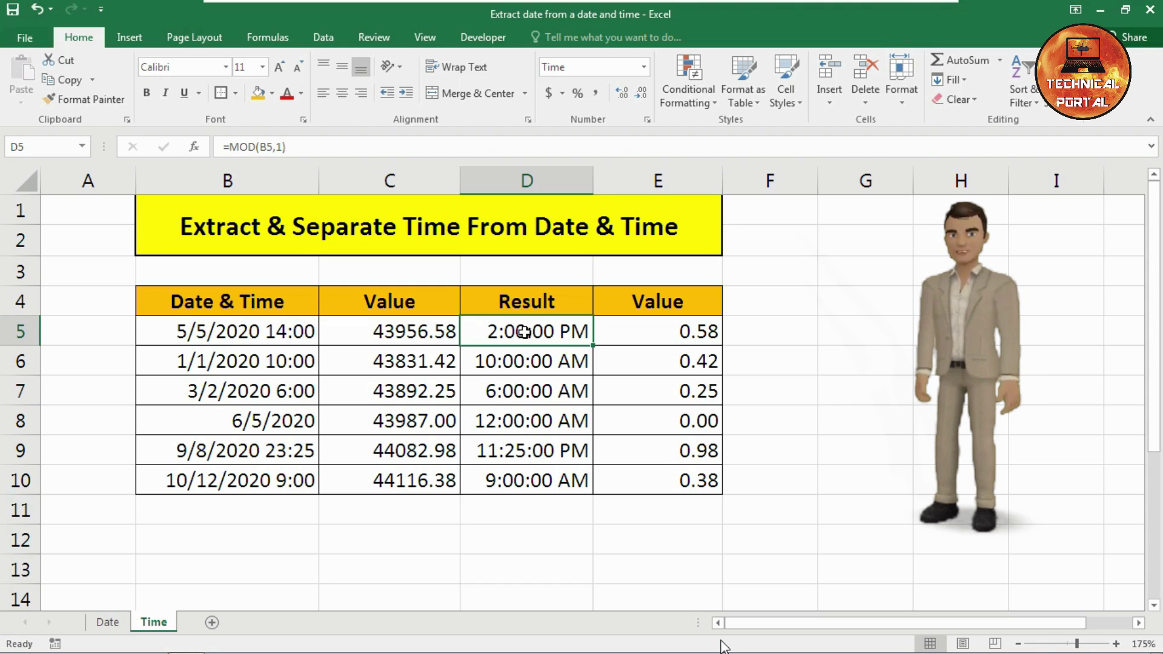
pyautogui.doubleClick(524, 332)
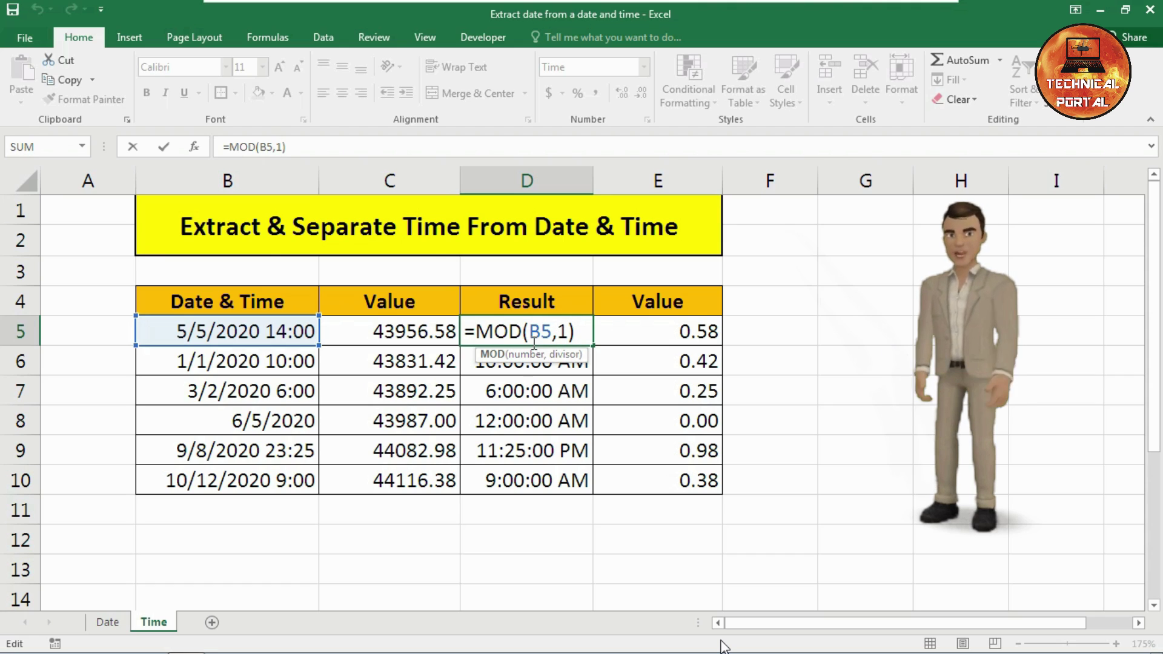
pyautogui.click(570, 330)
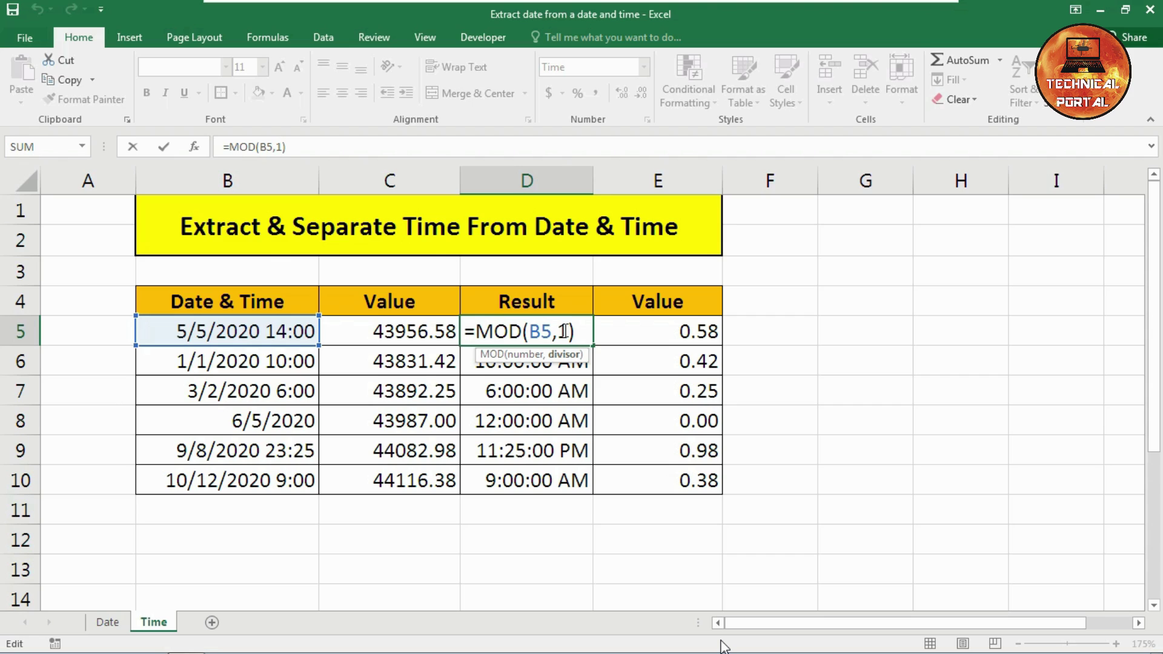
# Leave D5 unchanged and open Format Cells for D6, showing its Time format
pyautogui.press('Return')
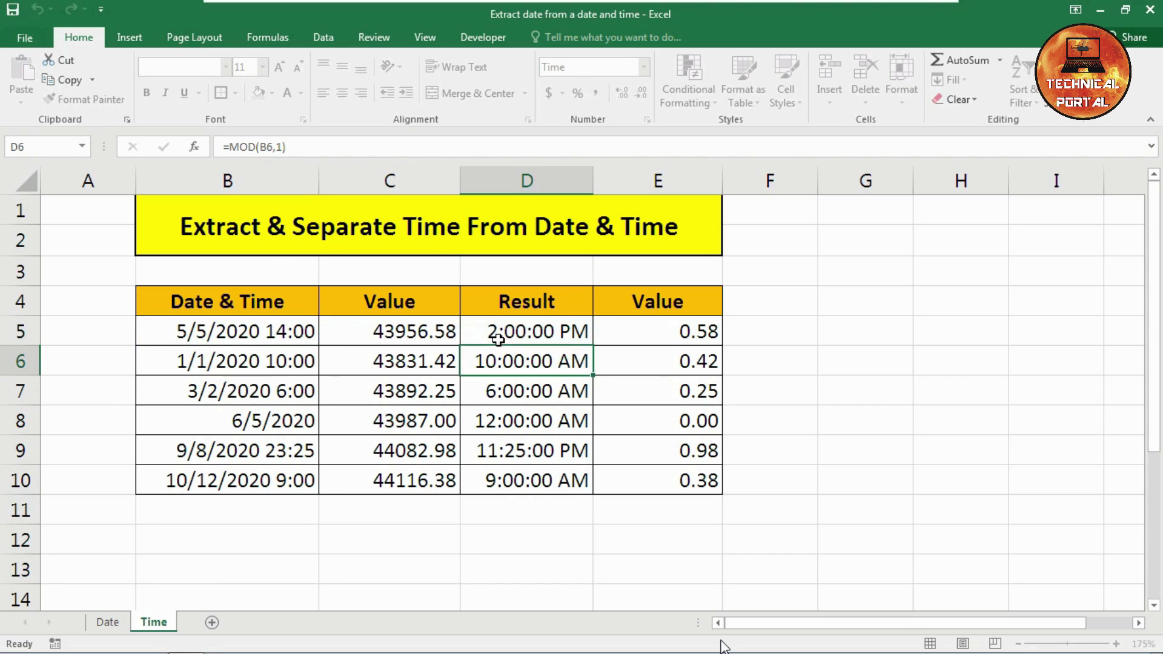
pyautogui.click(645, 68)
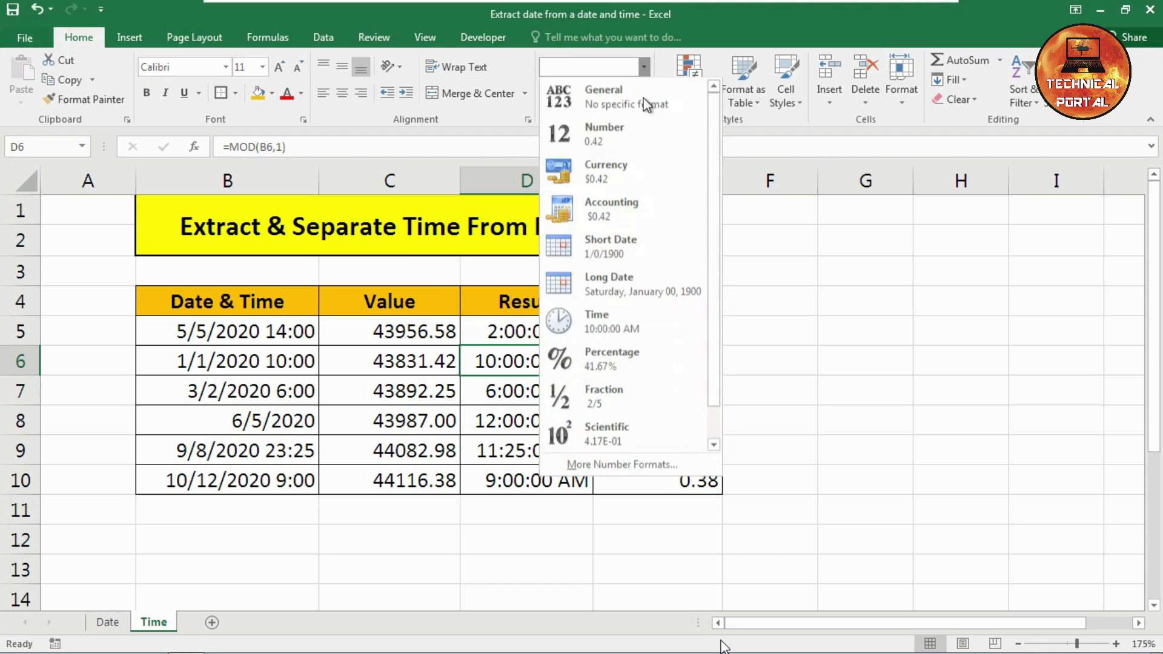
pyautogui.click(617, 467)
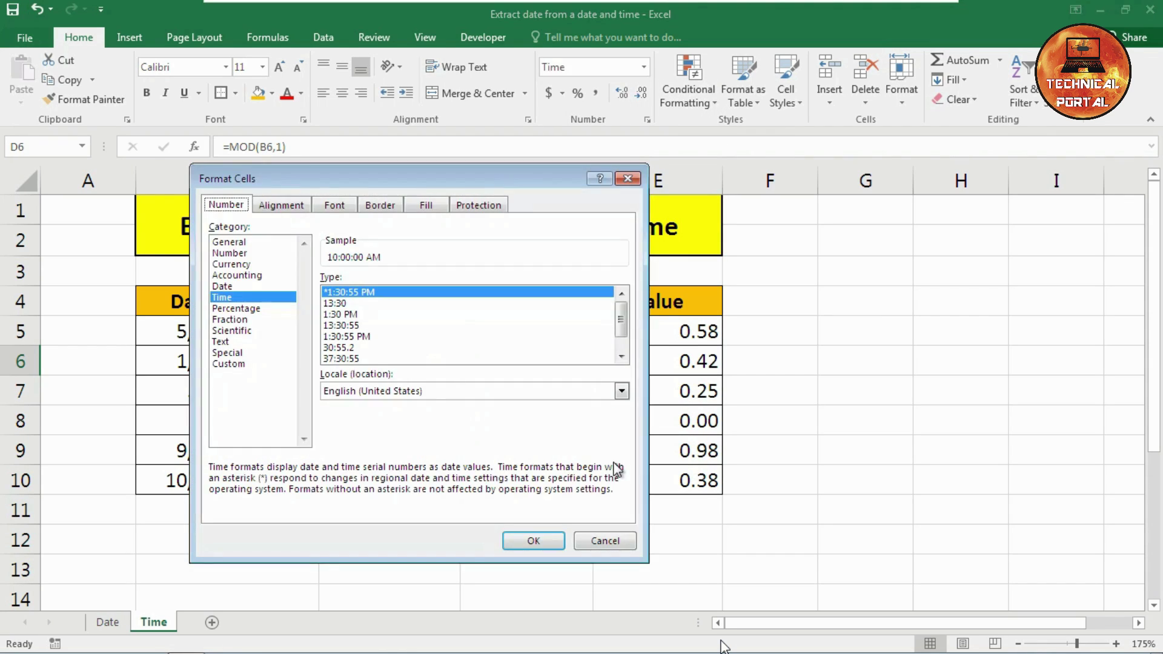